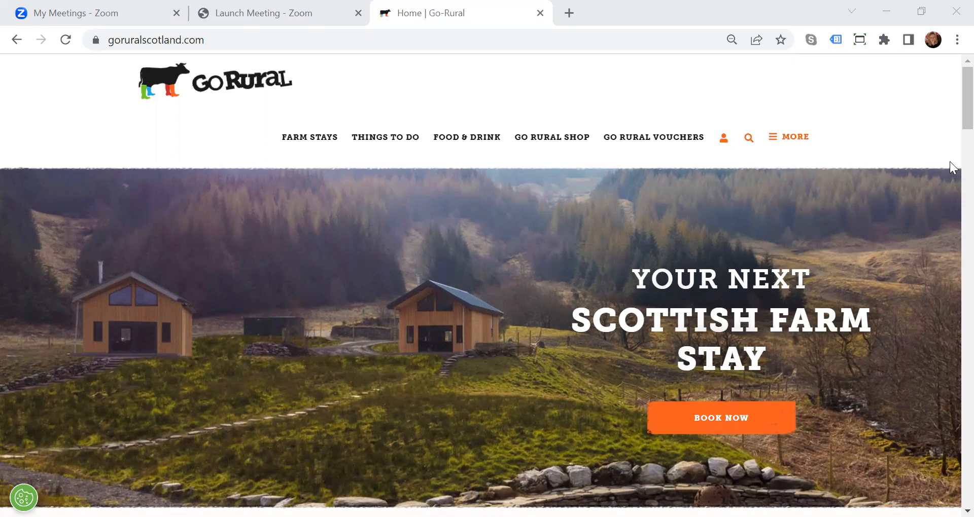
- Open the Member Hub from the Go Rural homepage footer and log in with the saved credentials
drag(952, 101, 953, 509)
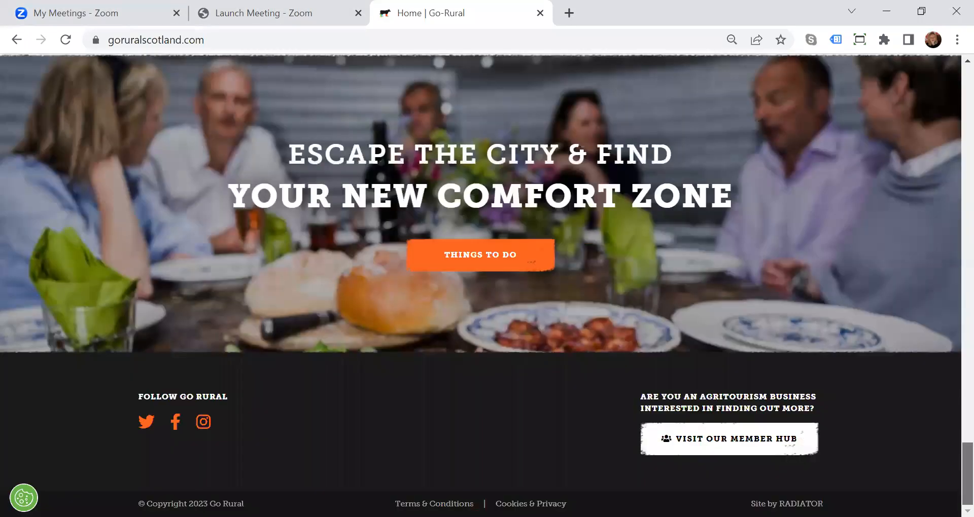
click(730, 451)
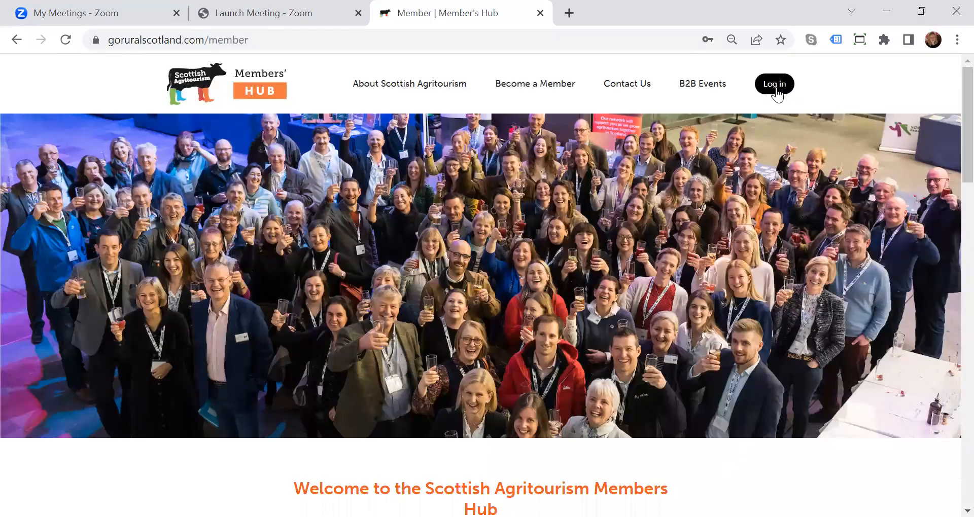
click(775, 89)
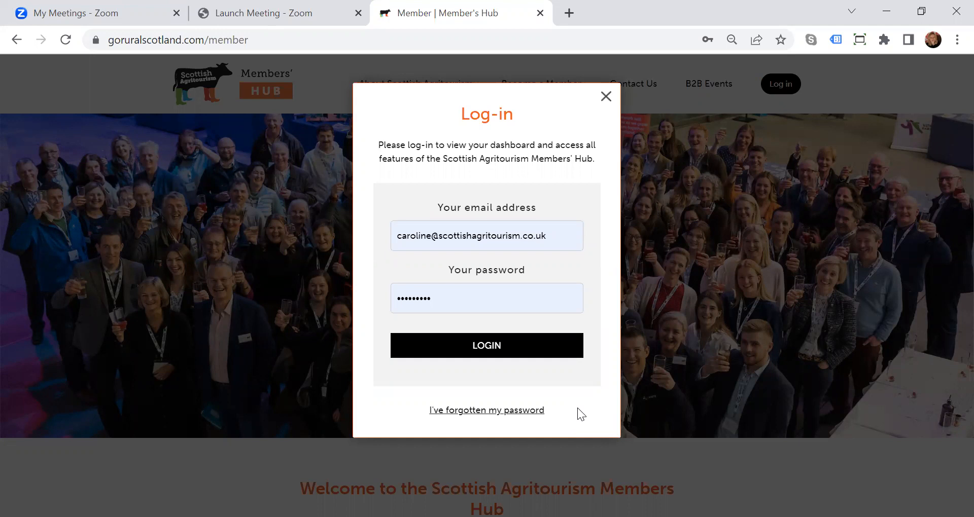
click(505, 350)
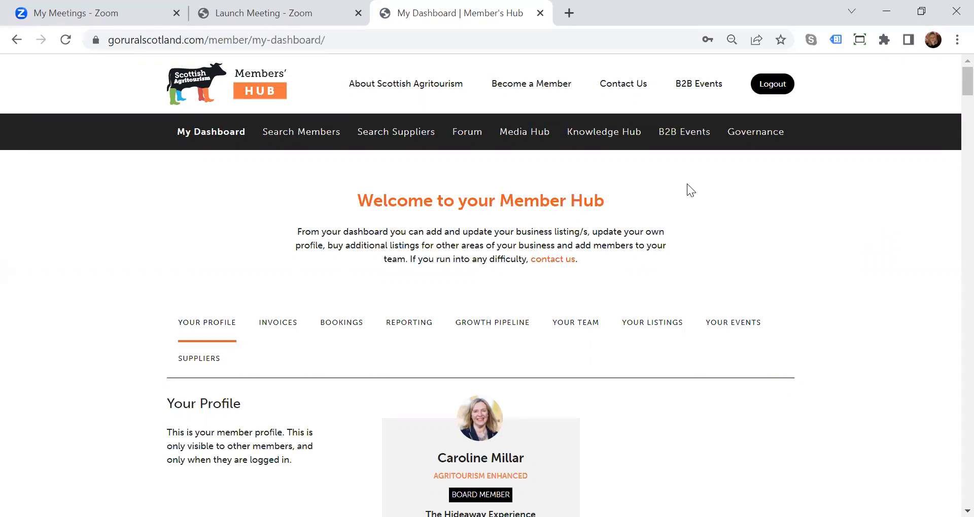
- Open the supplier search directory and bring the search filters and first supplier cards into view
click(412, 143)
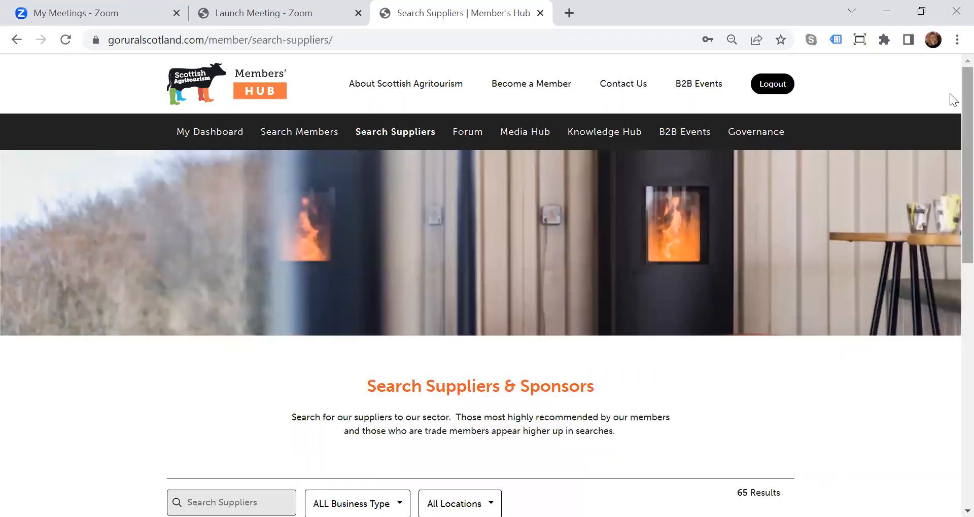
scroll(949, 93, down, 4)
scroll(949, 185, down, 2)
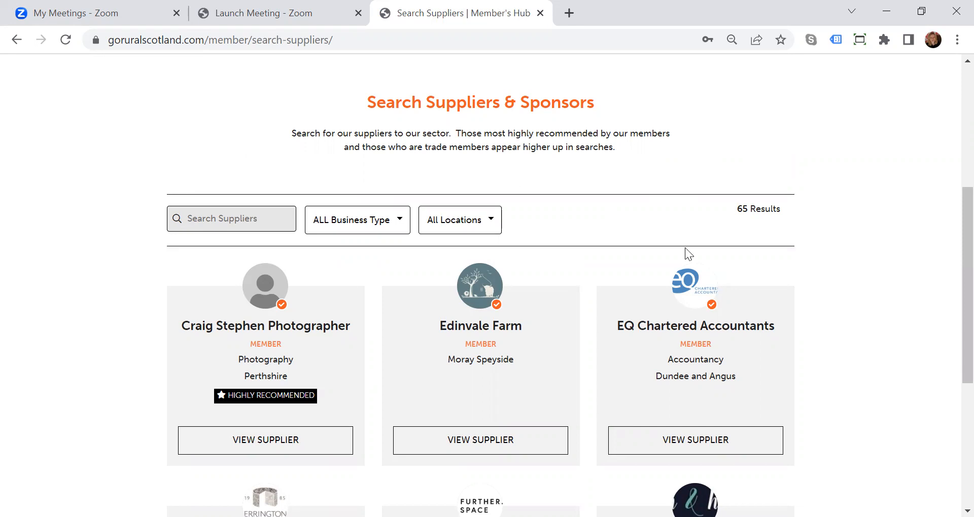
drag(949, 214, 950, 262)
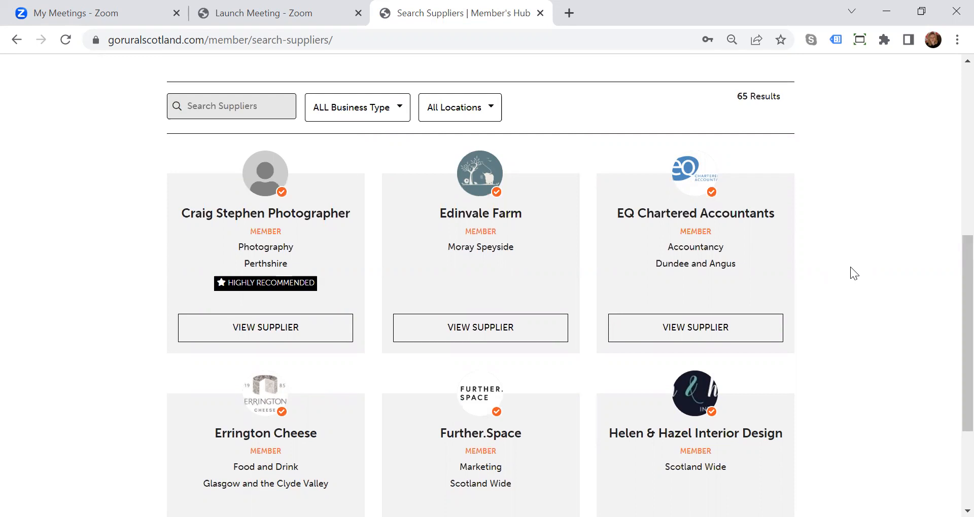
- Filter the suppliers by the Accountancy business type and close the filter options
click(398, 119)
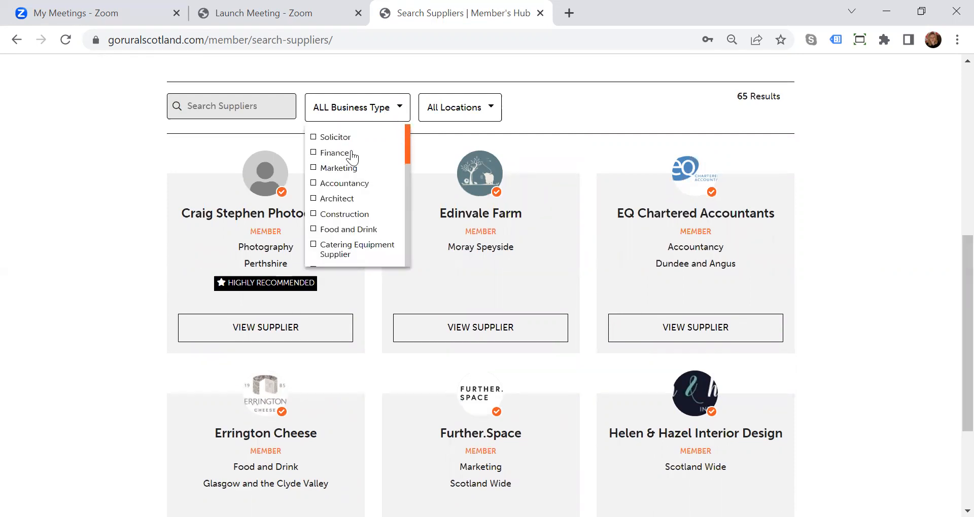
click(314, 184)
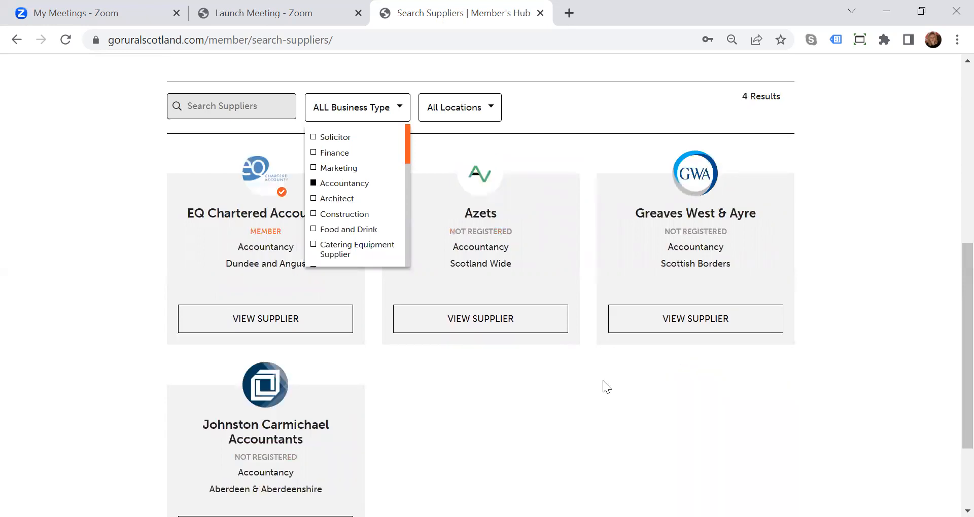
click(658, 402)
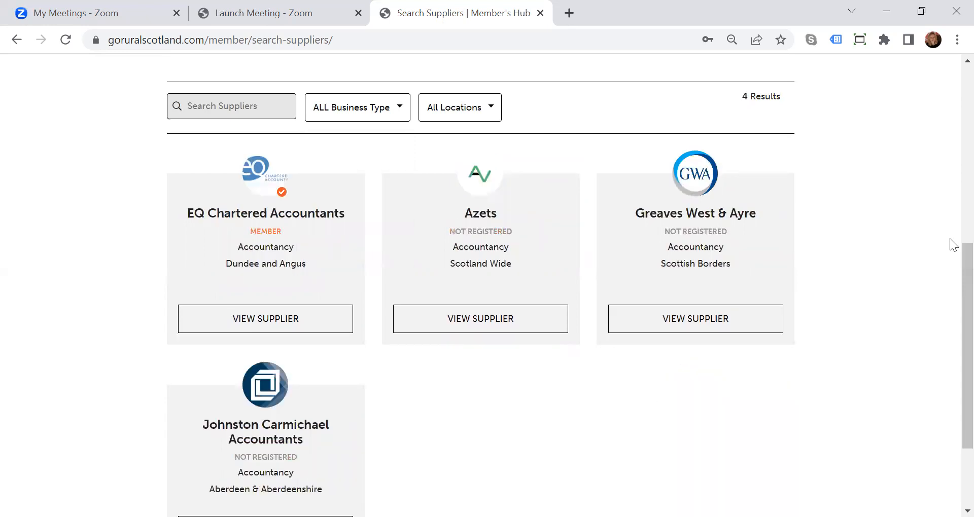
mouse_move(950, 270)
mouse_down()
mouse_move(950, 294)
mouse_move(949, 278)
mouse_up()
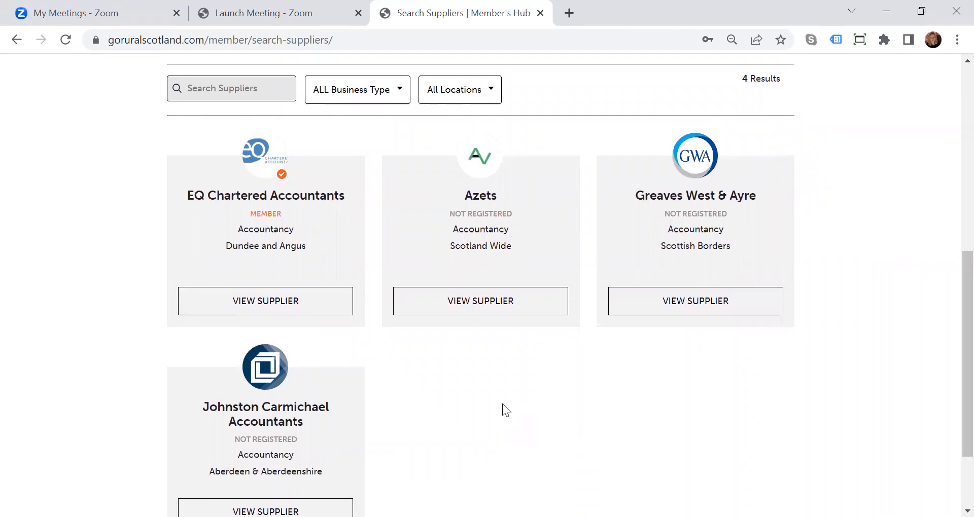
- Open the Azets supplier listing and review which members recommend it
click(483, 308)
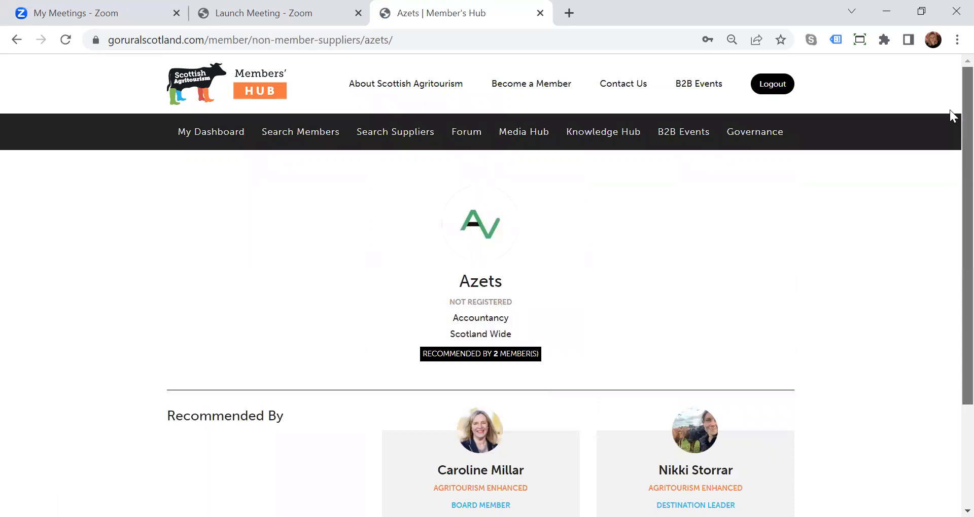
scroll(950, 127, down, 2)
scroll(953, 198, down, 1)
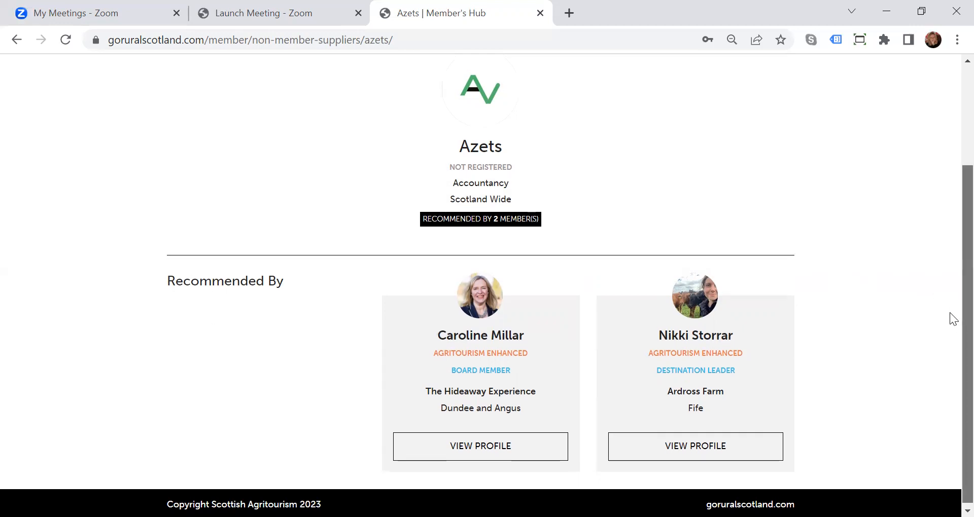
scroll(949, 299, up, 2)
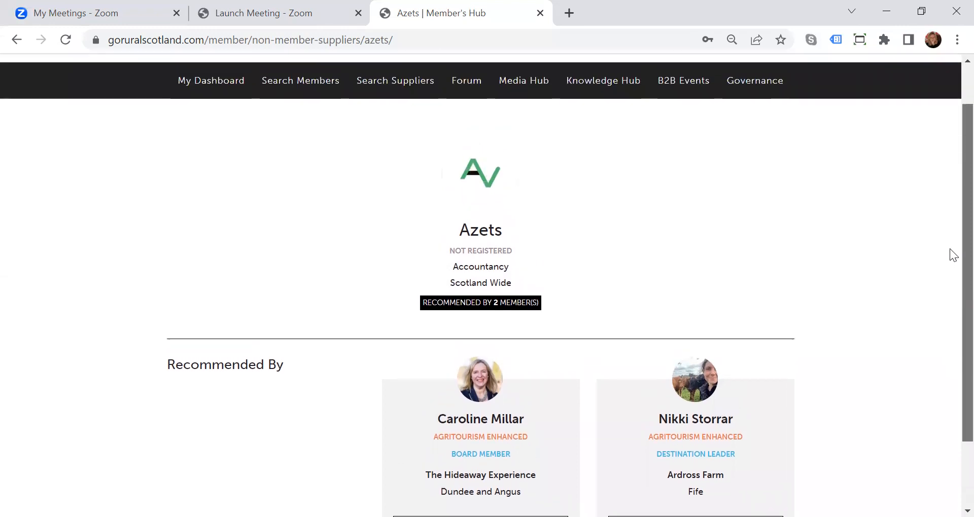
scroll(950, 251, up, 1)
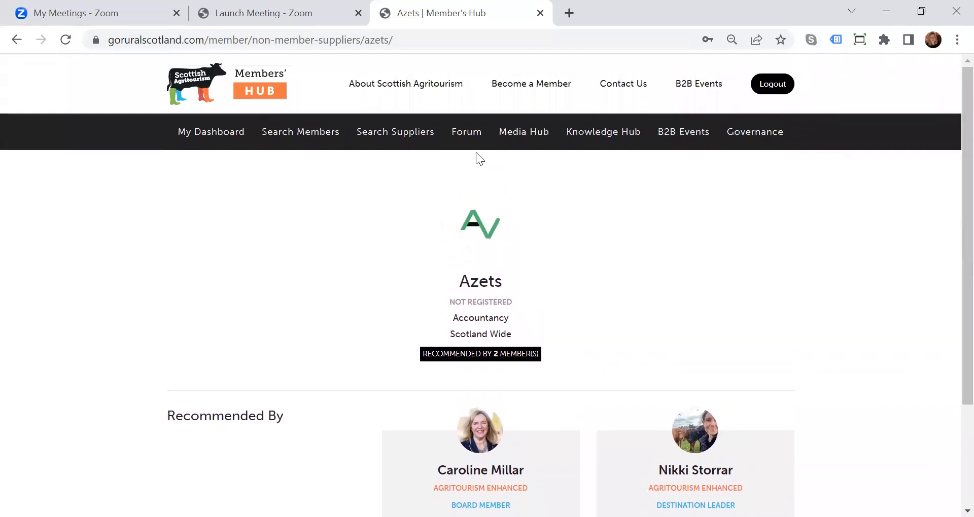
- Return to the full supplier directory, load more suppliers and look through the extended list
click(395, 133)
scroll(947, 193, down, 5)
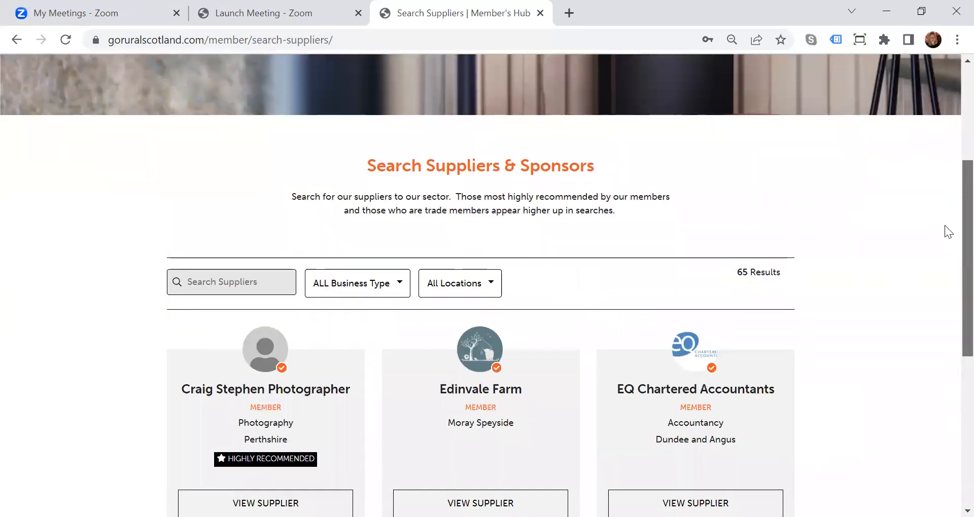
scroll(945, 219, down, 4)
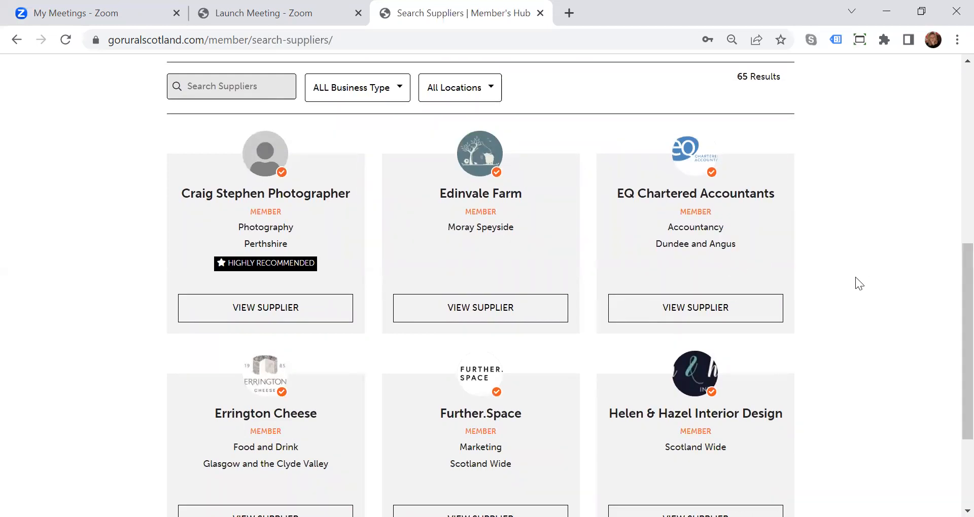
scroll(949, 314, down, 3)
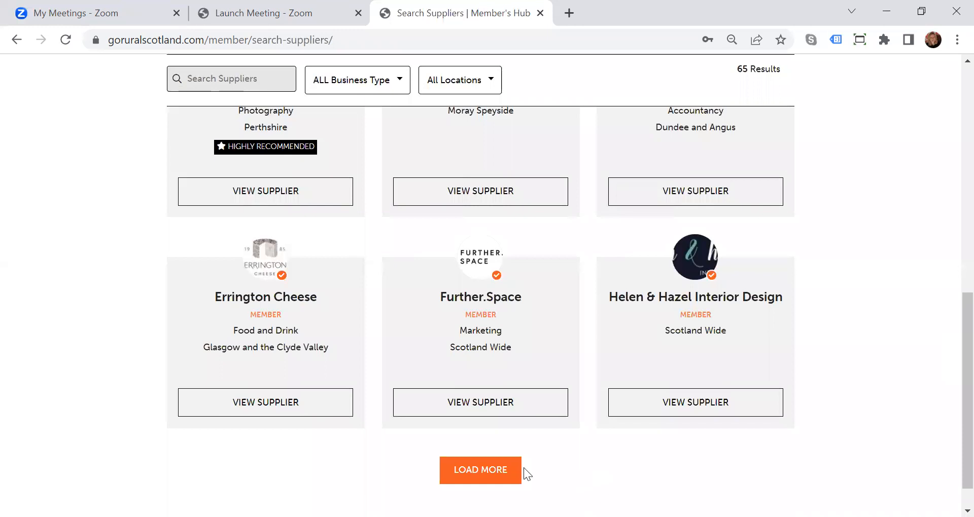
click(457, 468)
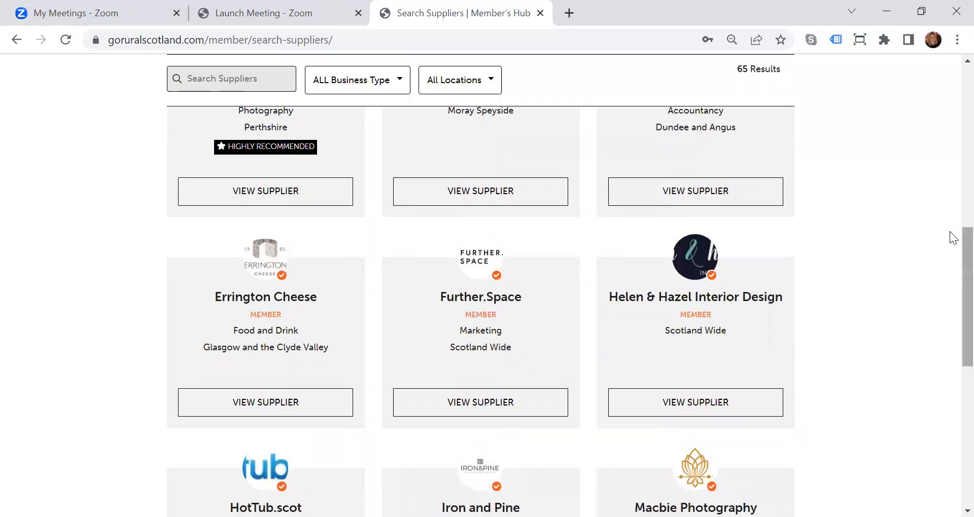
scroll(949, 298, down, 8)
drag(950, 362, 949, 129)
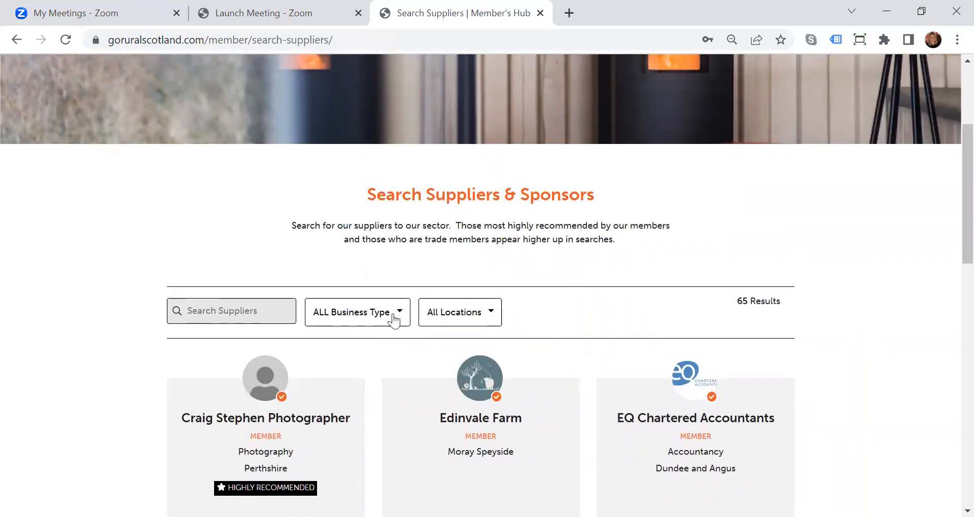
- Look at the available location filter options without choosing one, and return to the first supplier cards
click(453, 319)
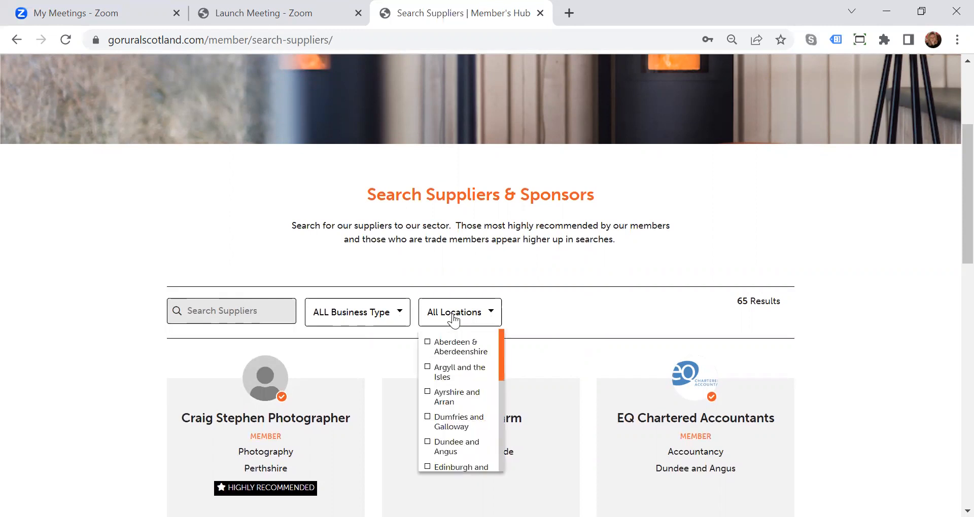
click(553, 265)
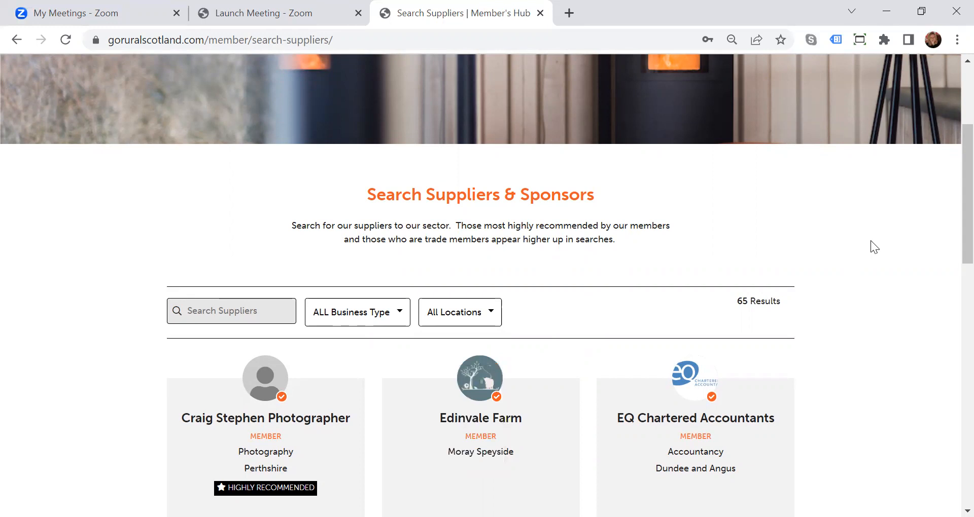
scroll(949, 167, down, 1)
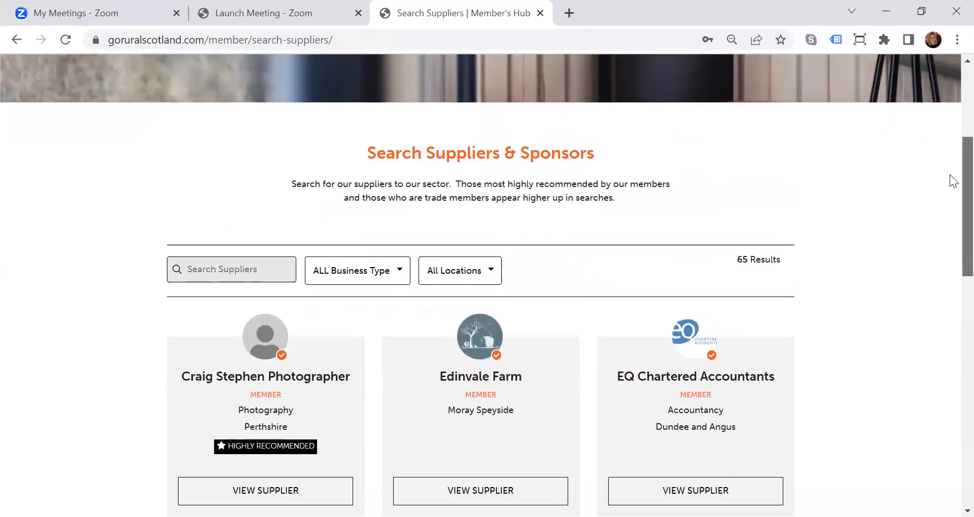
scroll(950, 176, down, 5)
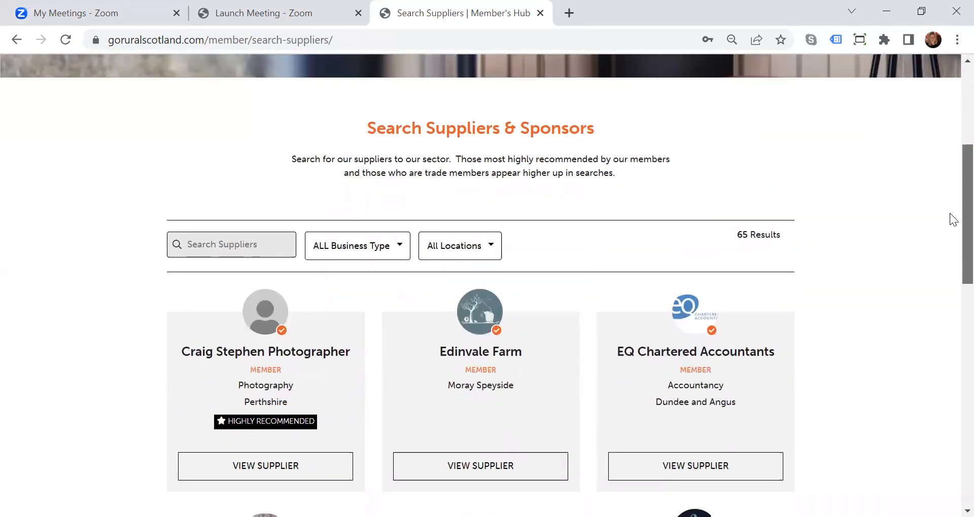
scroll(949, 238, up, 1)
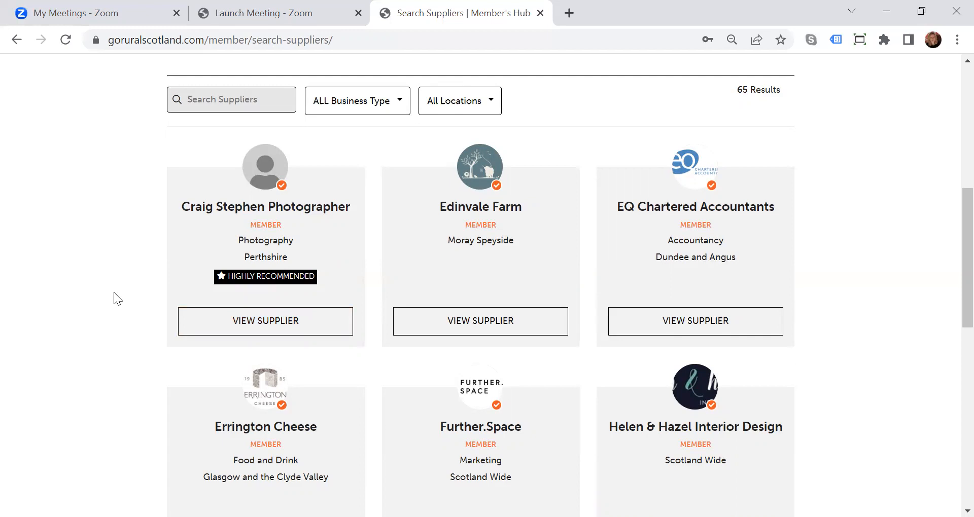
- Open the highly recommended Perthshire photographer's listing and examine its business info, team member and recommending members
click(274, 330)
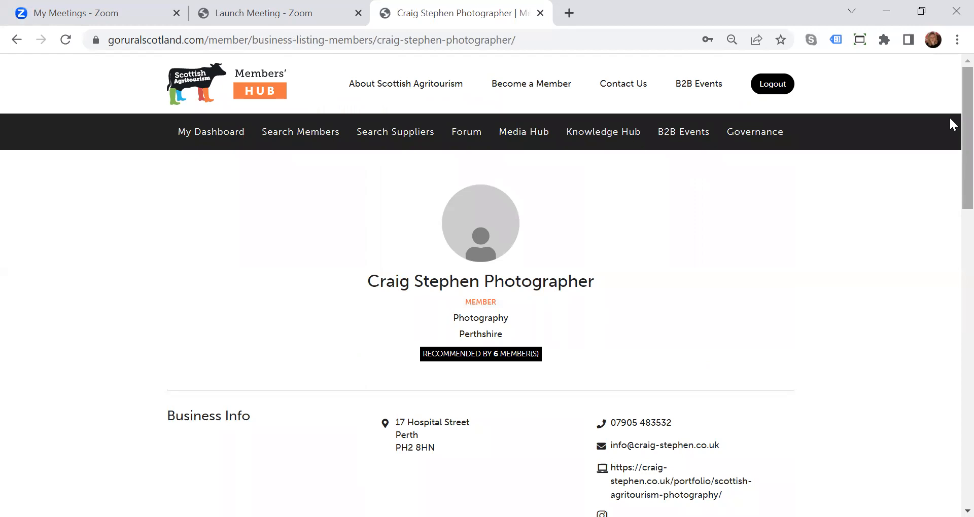
scroll(948, 133, down, 5)
scroll(949, 207, down, 7)
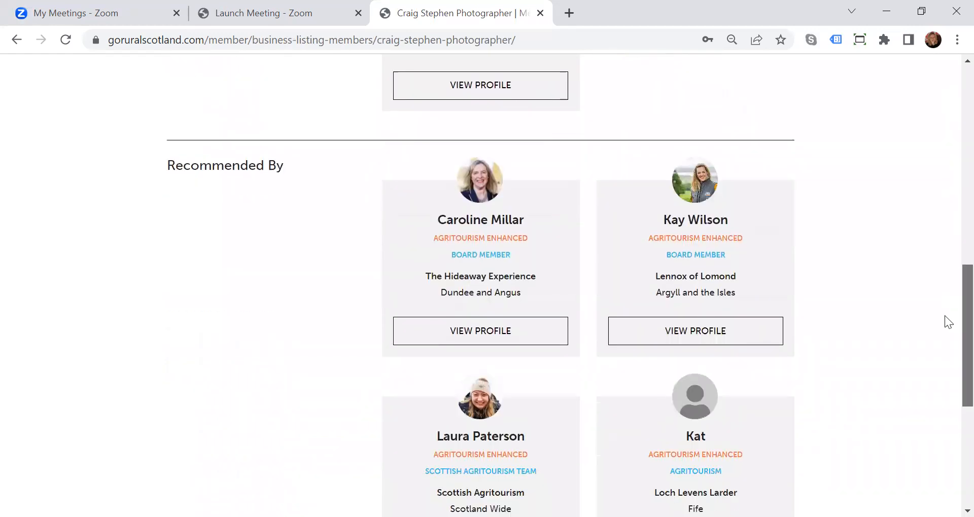
scroll(944, 326, down, 5)
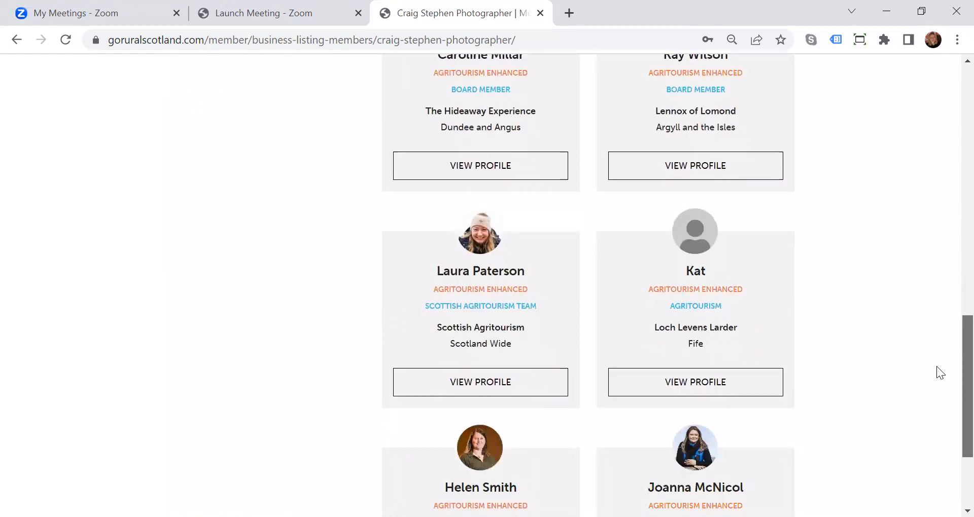
scroll(925, 406, down, 1)
scroll(915, 441, up, 2)
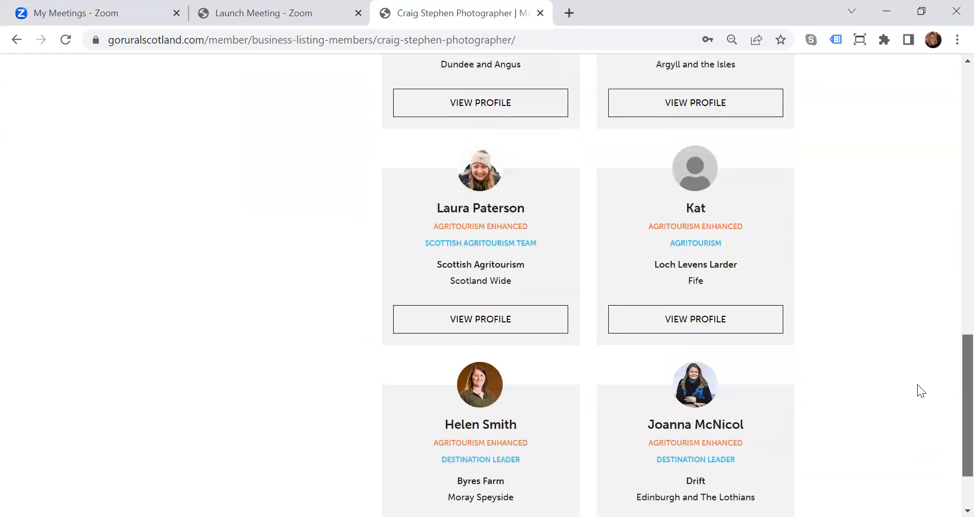
scroll(921, 365, up, 4)
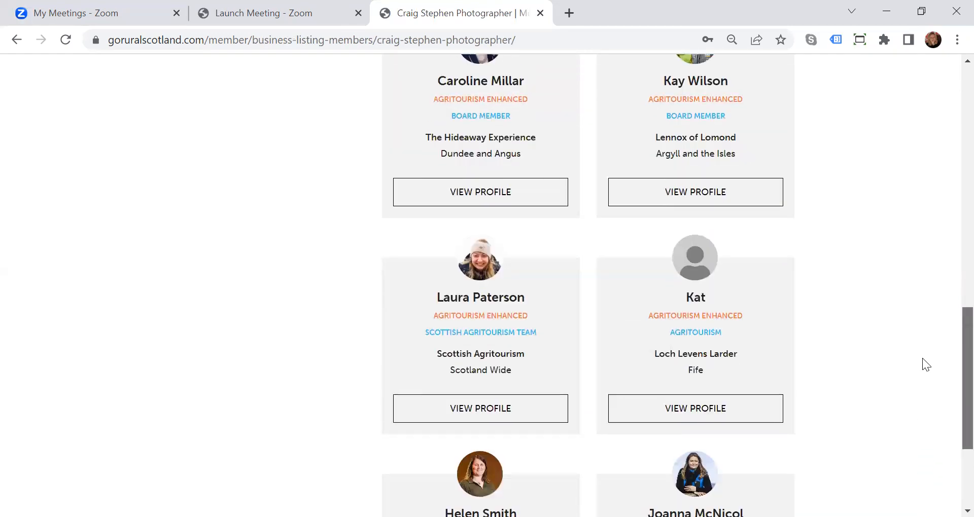
scroll(918, 396, down, 5)
scroll(917, 404, down, 1)
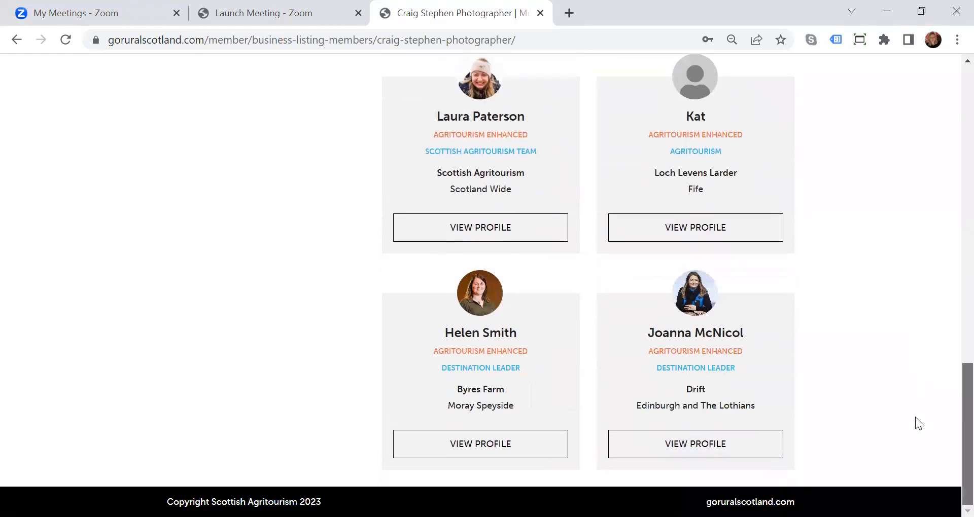
scroll(916, 406, up, 3)
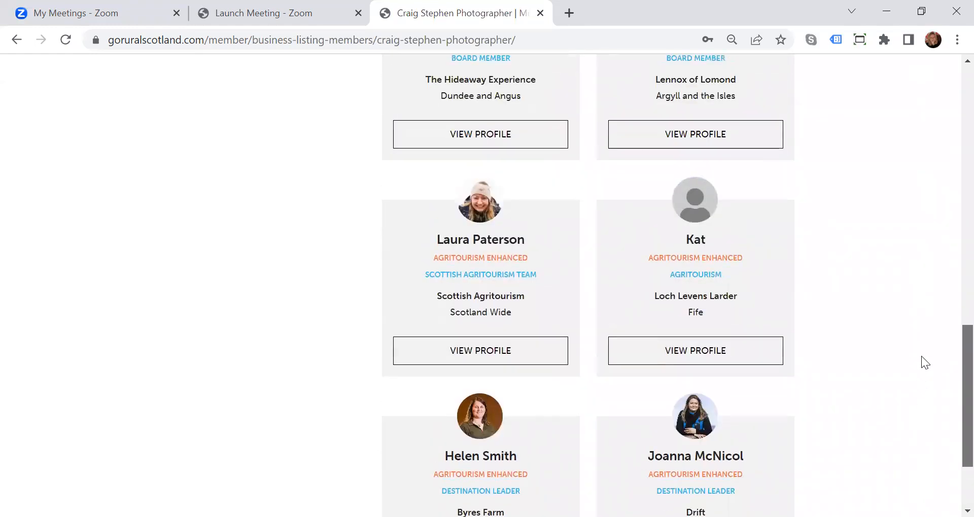
scroll(928, 345, up, 3)
scroll(932, 314, up, 3)
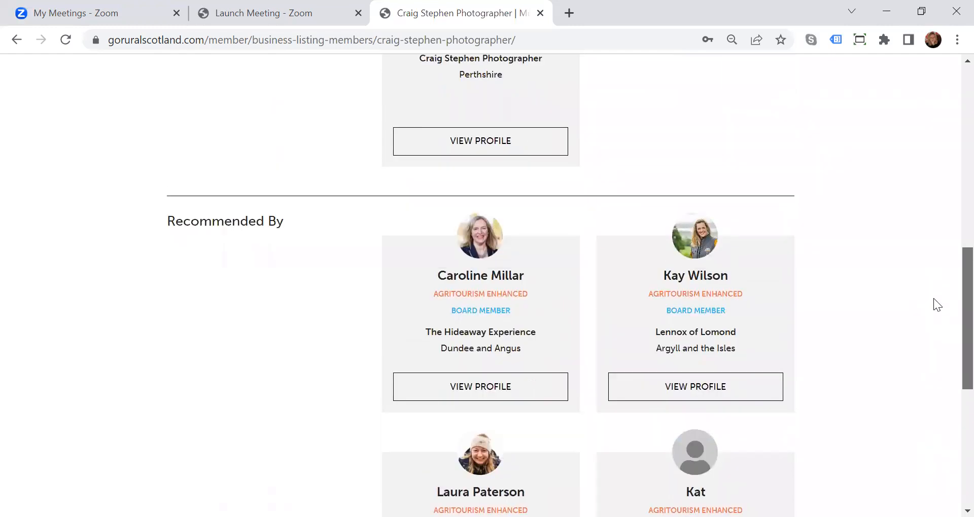
scroll(933, 305, down, 8)
scroll(926, 355, up, 5)
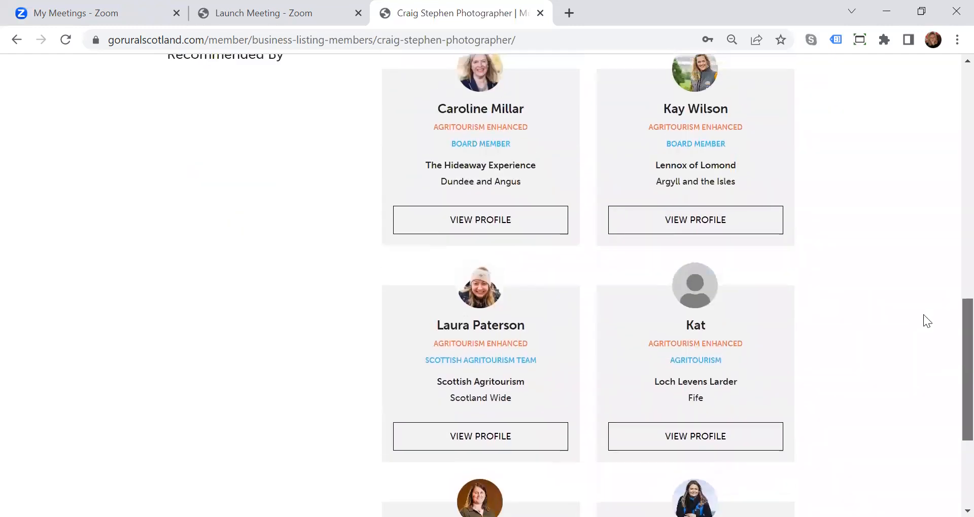
scroll(922, 305, up, 3)
scroll(913, 254, up, 3)
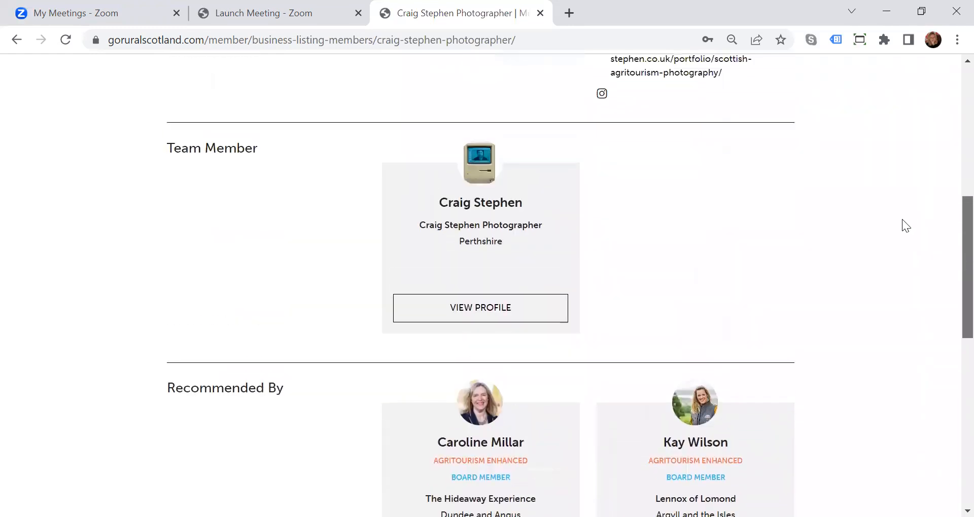
- Return from the photographer's listing to the full supplier directory and look through the first supplier cards
scroll(903, 203, up, 8)
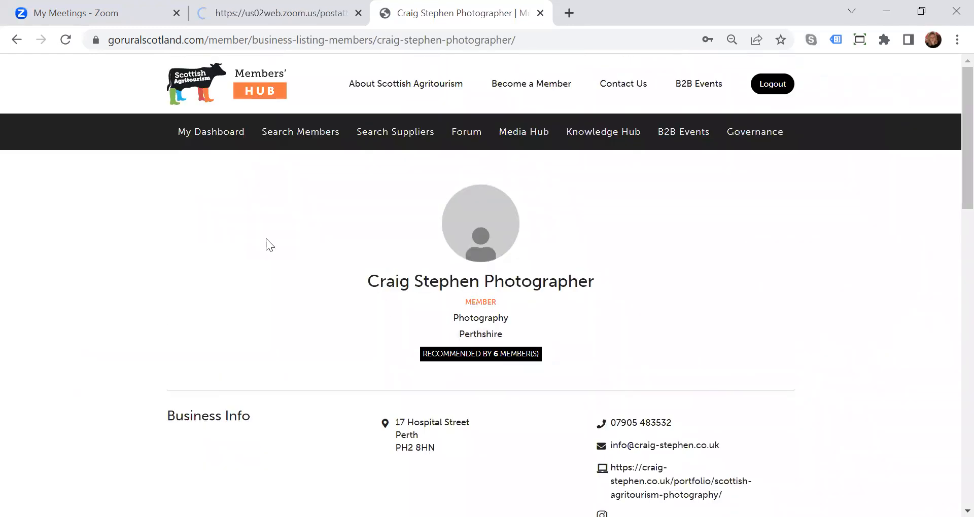
click(388, 133)
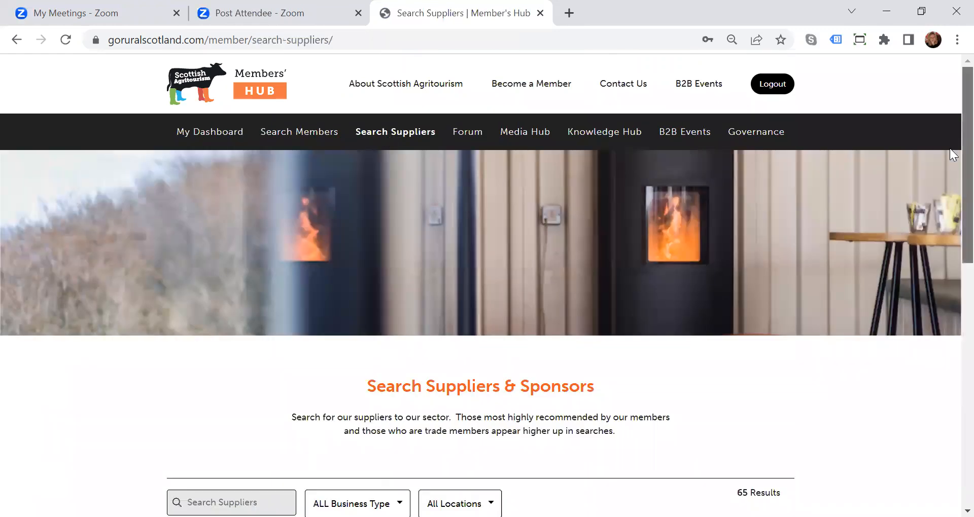
scroll(950, 149, down, 5)
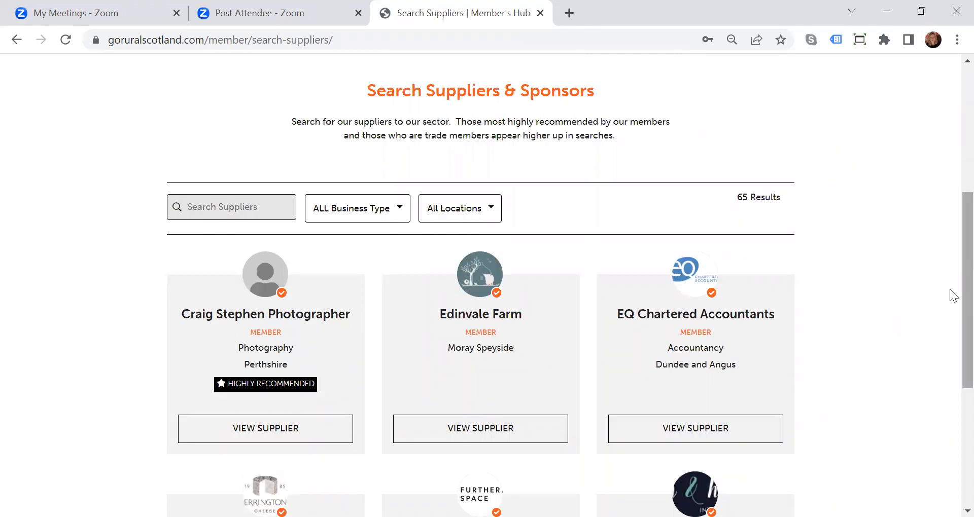
scroll(953, 330, down, 2)
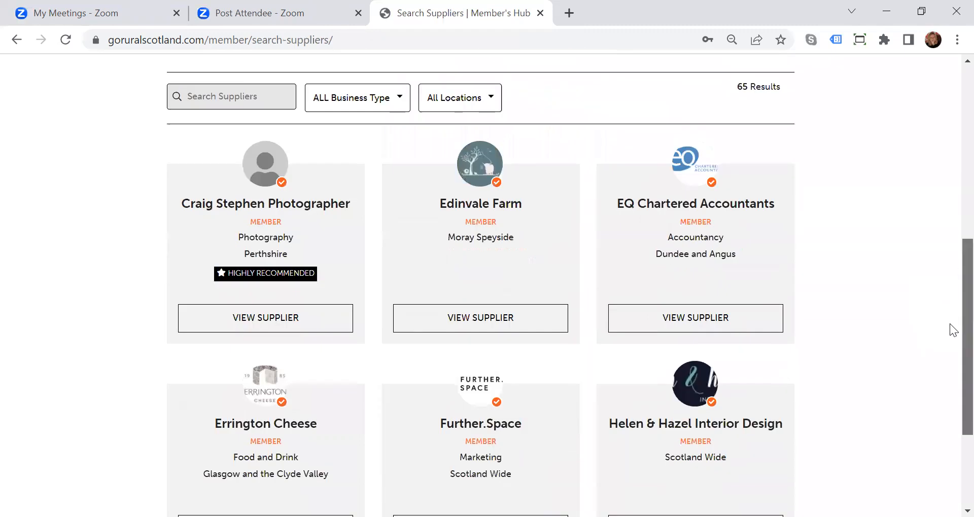
scroll(954, 339, down, 1)
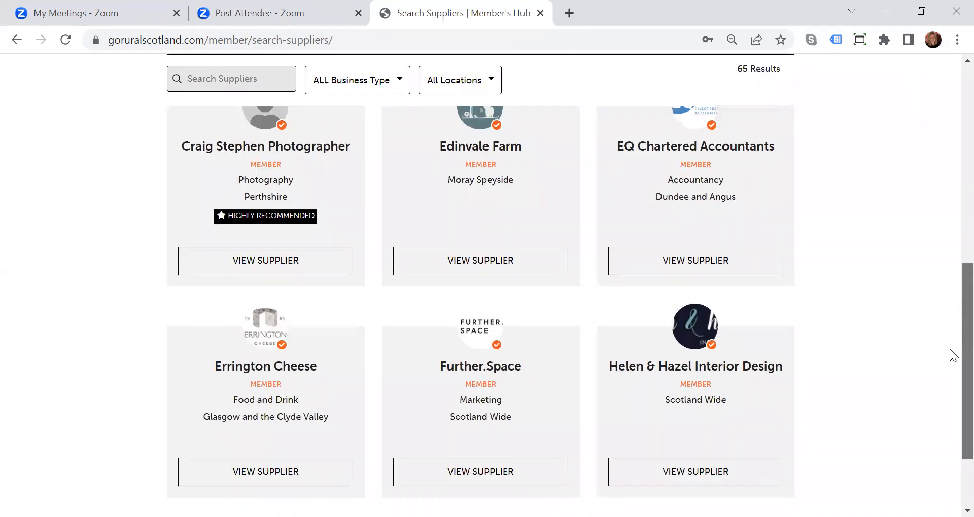
scroll(949, 393, down, 4)
scroll(949, 314, up, 3)
scroll(953, 320, up, 2)
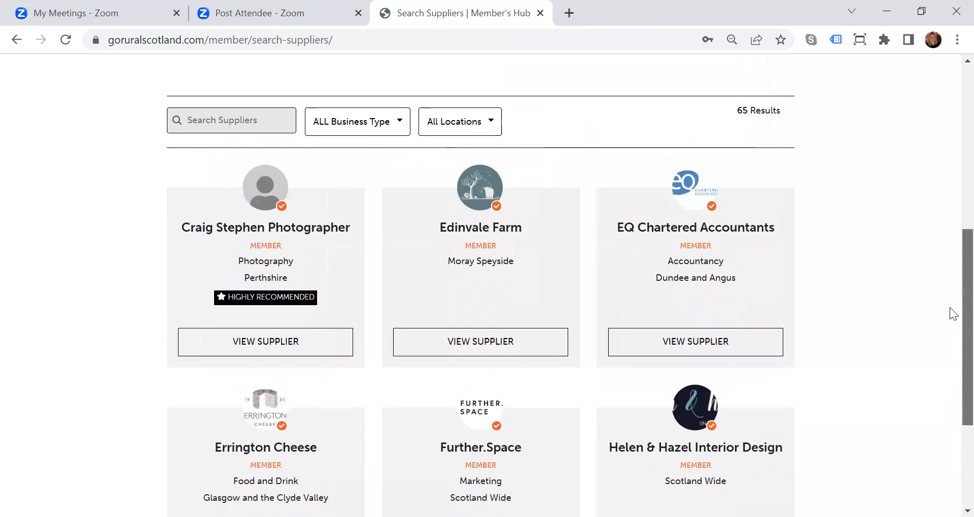
scroll(950, 309, down, 2)
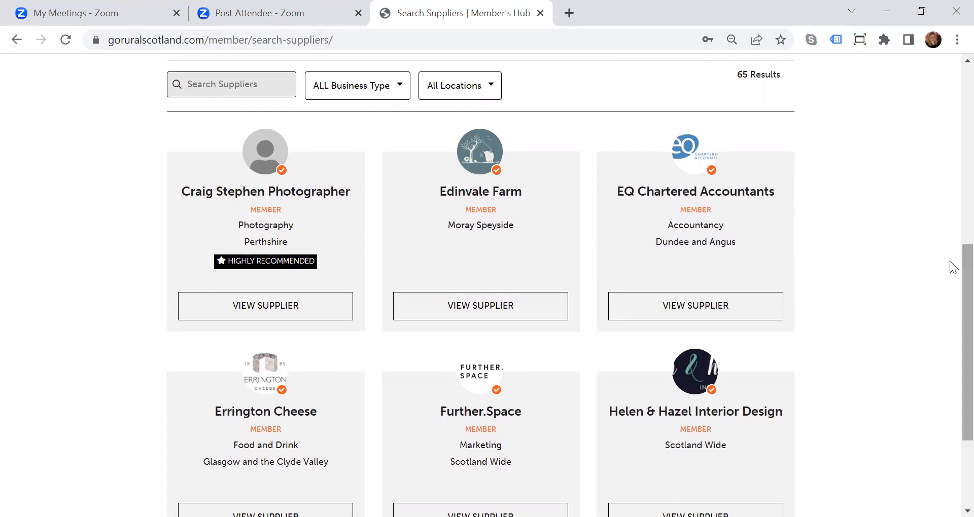
drag(950, 262, 949, 322)
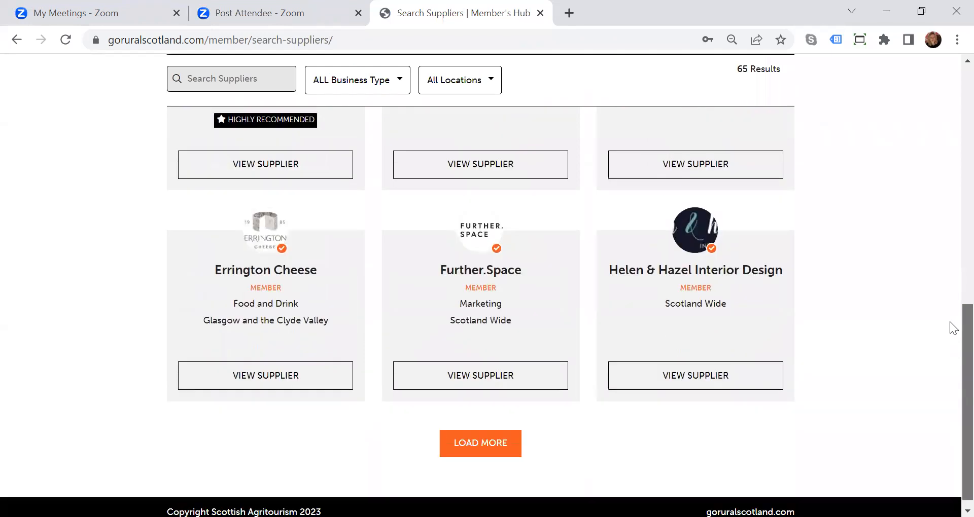
drag(950, 427, 950, 144)
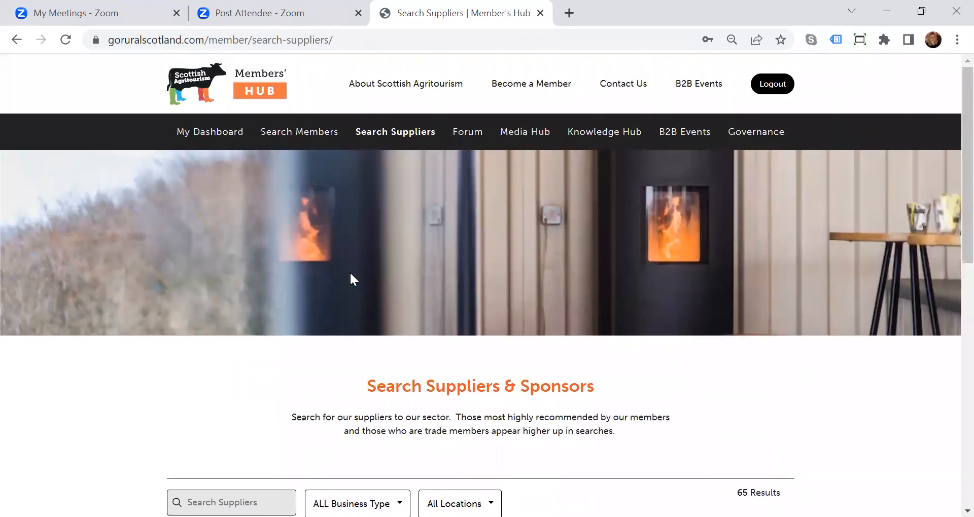
- Start adding a supplier from the My Recommended Suppliers section of the member dashboard
click(203, 135)
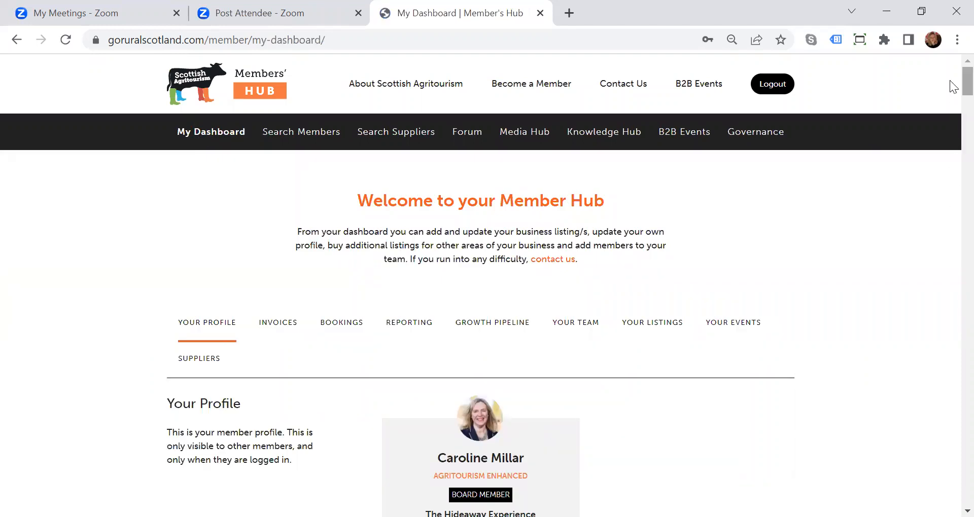
drag(952, 84, 952, 290)
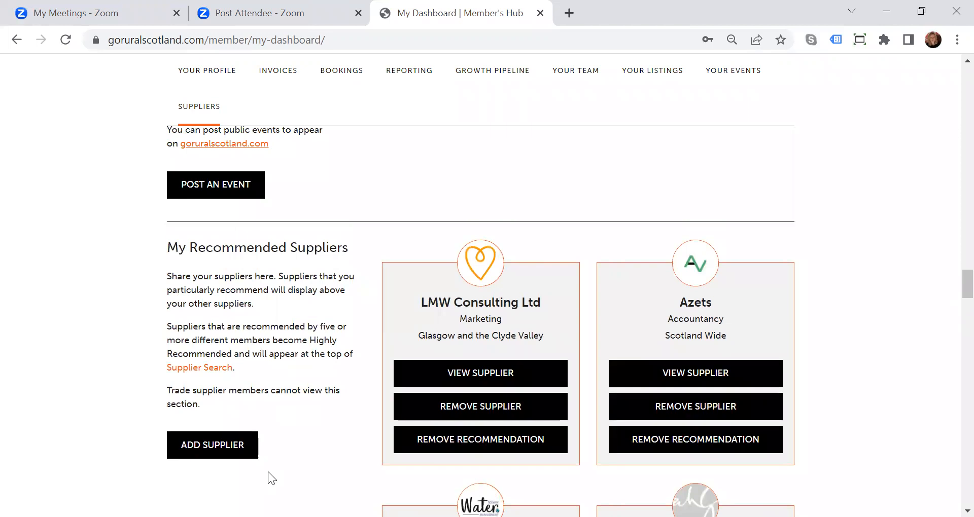
click(223, 444)
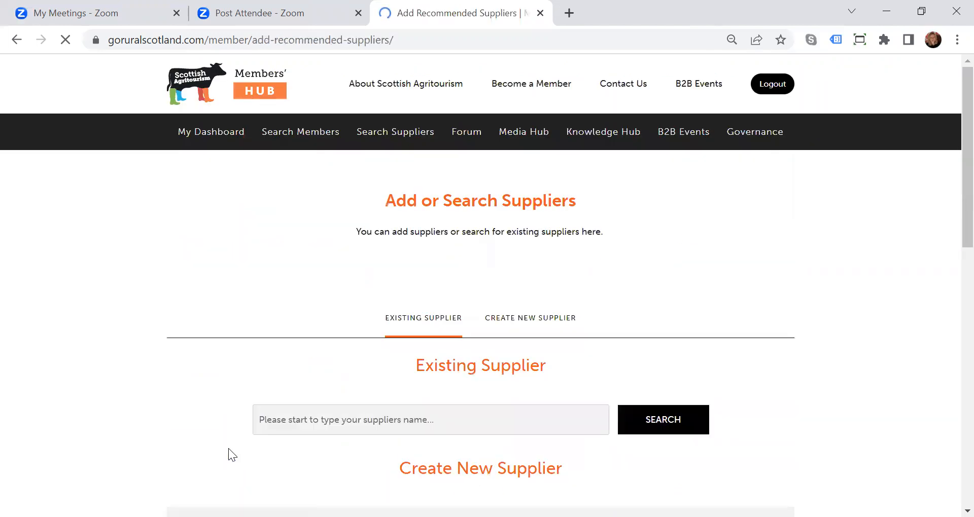
- Search the existing suppliers for Johnston Carmichael Accountants, choosing the suggested company name
scroll(951, 192, down, 4)
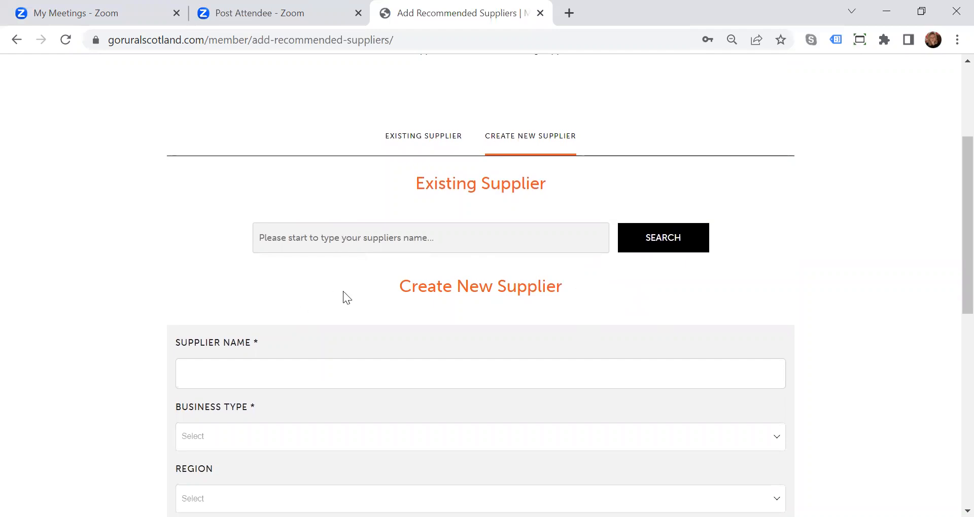
click(363, 244)
text(john)
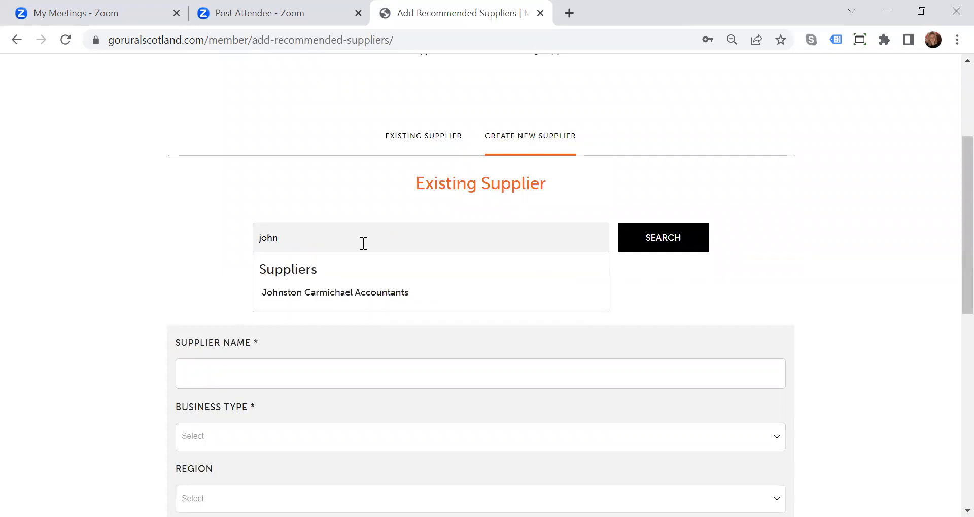
click(393, 296)
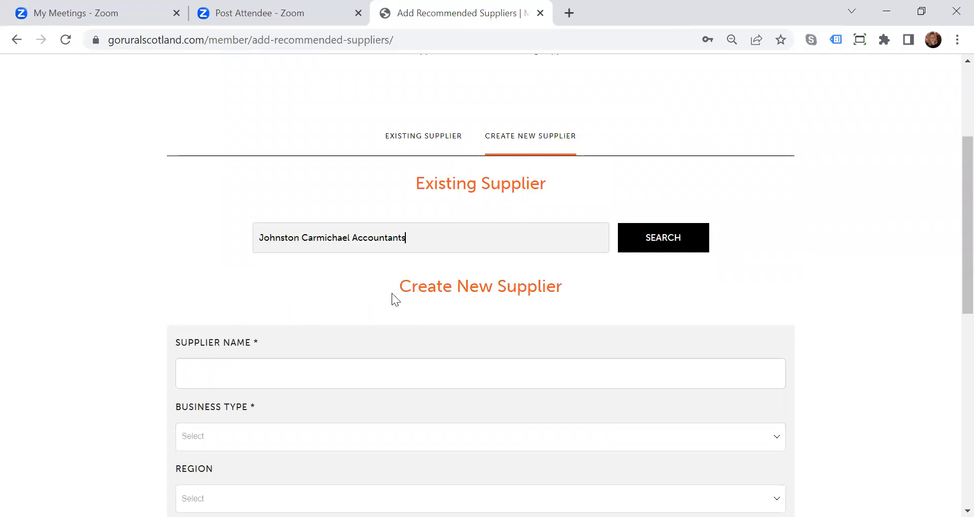
click(690, 248)
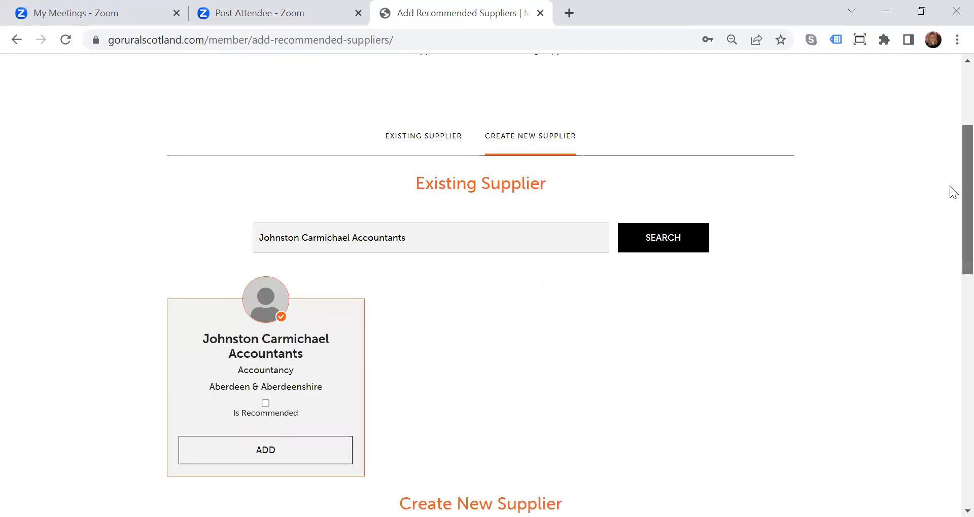
- Mark Johnston Carmichael Accountants as recommended and add it to the supplier list
scroll(949, 192, down, 2)
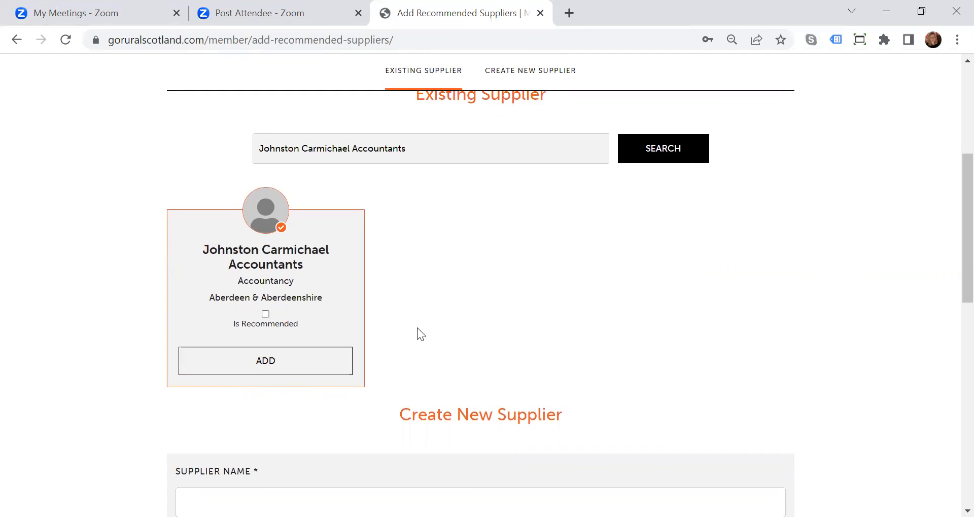
click(266, 315)
click(264, 362)
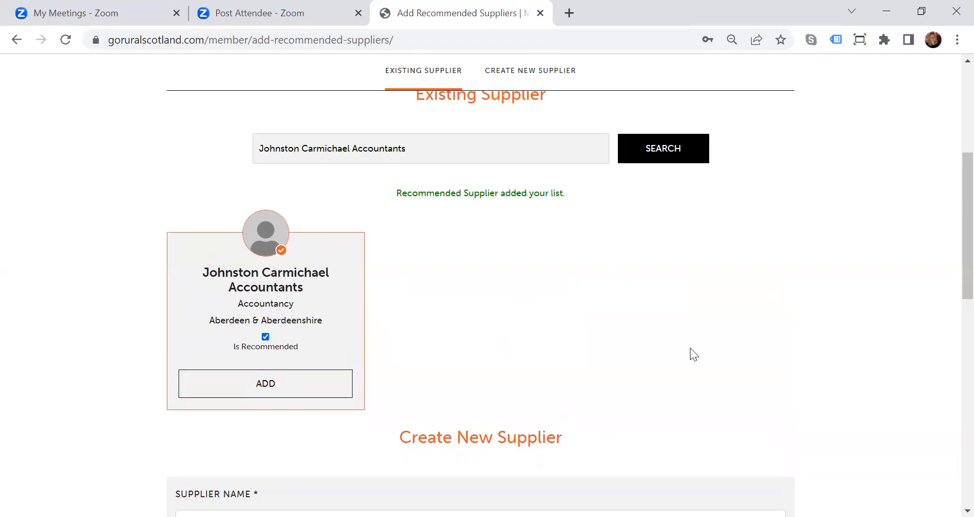
- Return to the dashboard and check My Recommended Suppliers for the Johnston Carmichael Accountants entry
scroll(953, 190, up, 5)
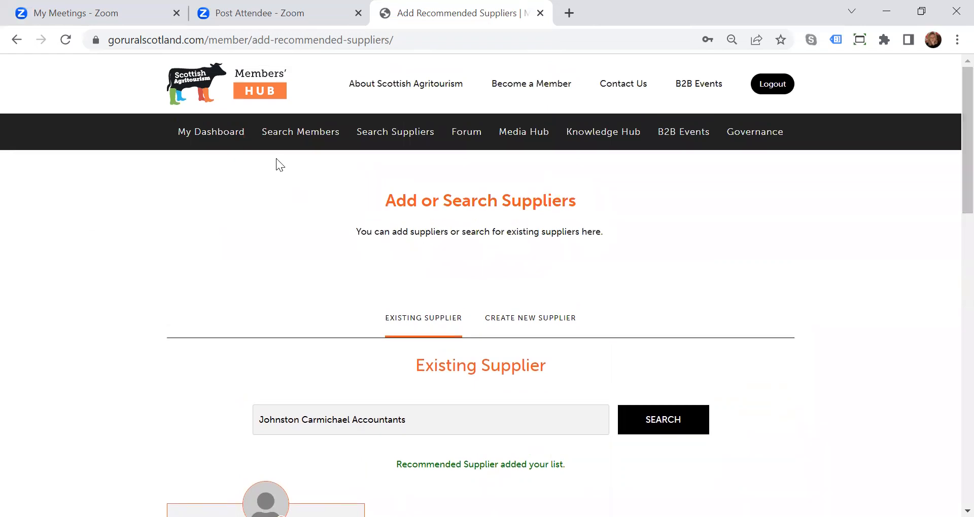
click(213, 135)
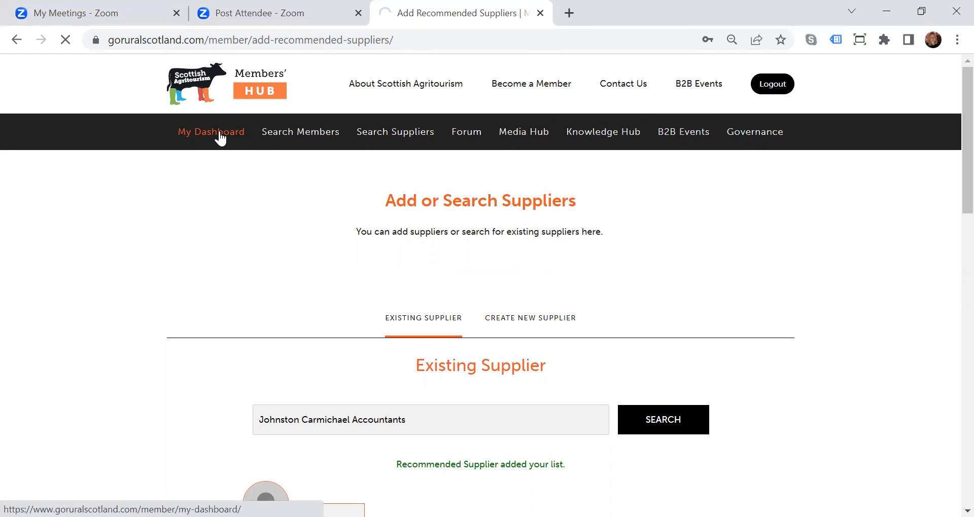
click(208, 136)
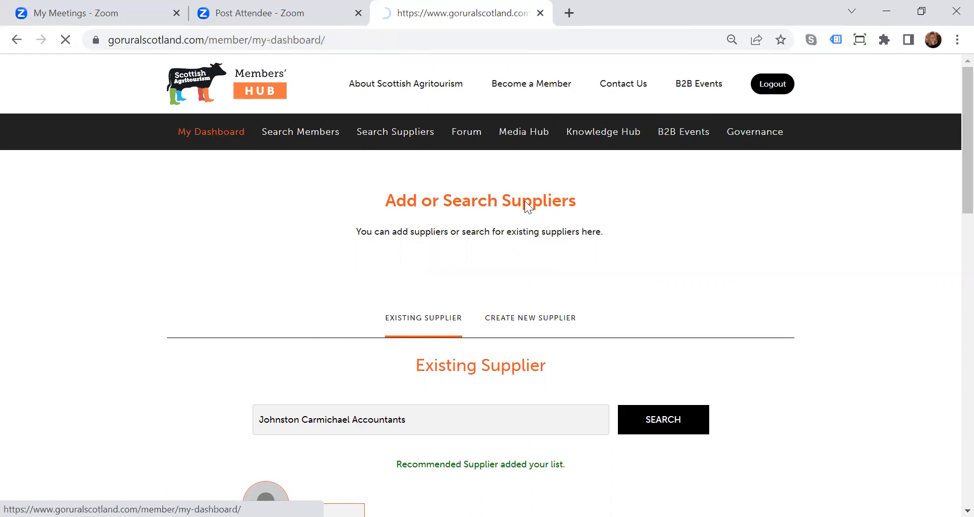
drag(953, 83, 953, 293)
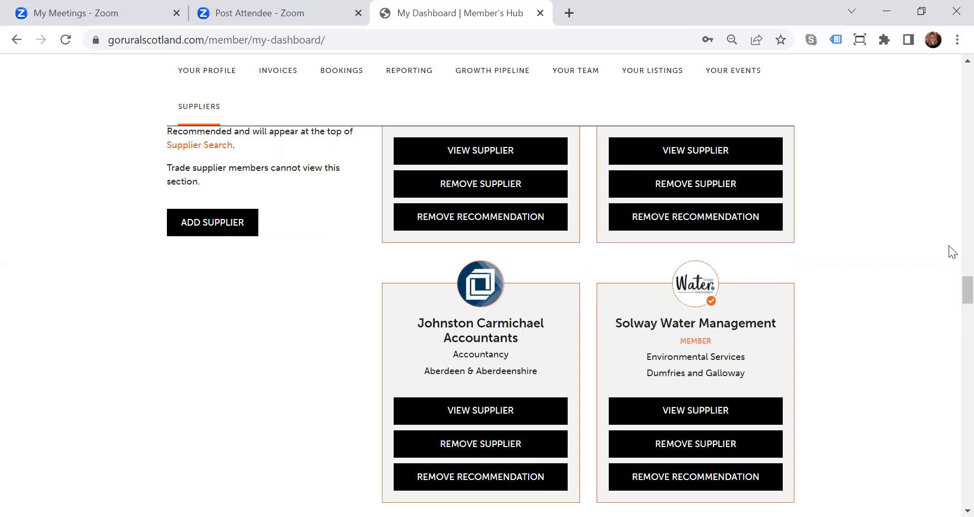
- Find The Hideaway Experience owner's profile in the member directory by first name and examine its recommended suppliers
drag(966, 287, 966, 68)
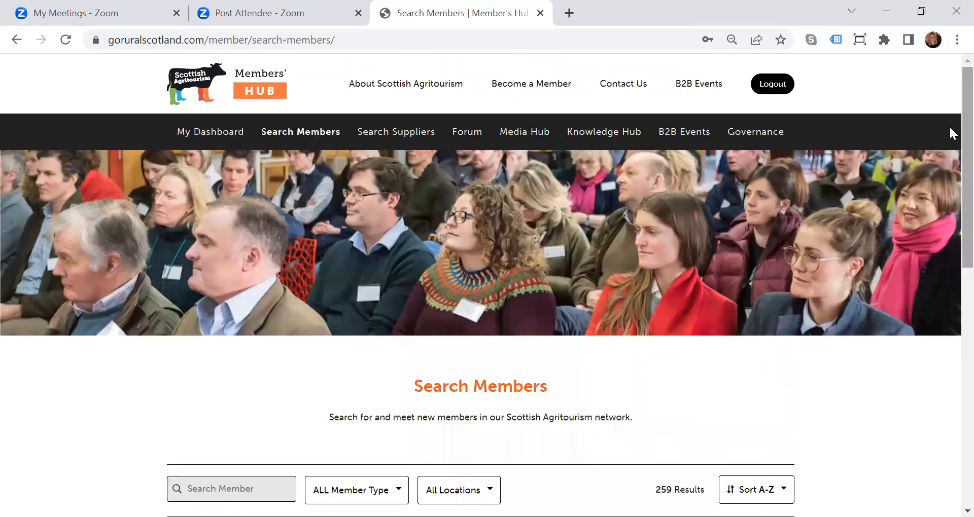
scroll(284, 281, down, 3)
click(213, 236)
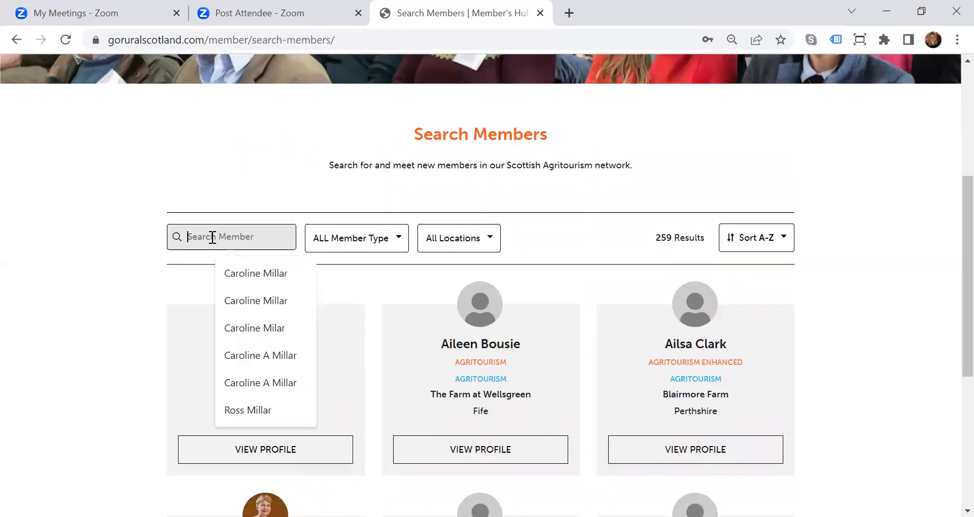
text(caroline)
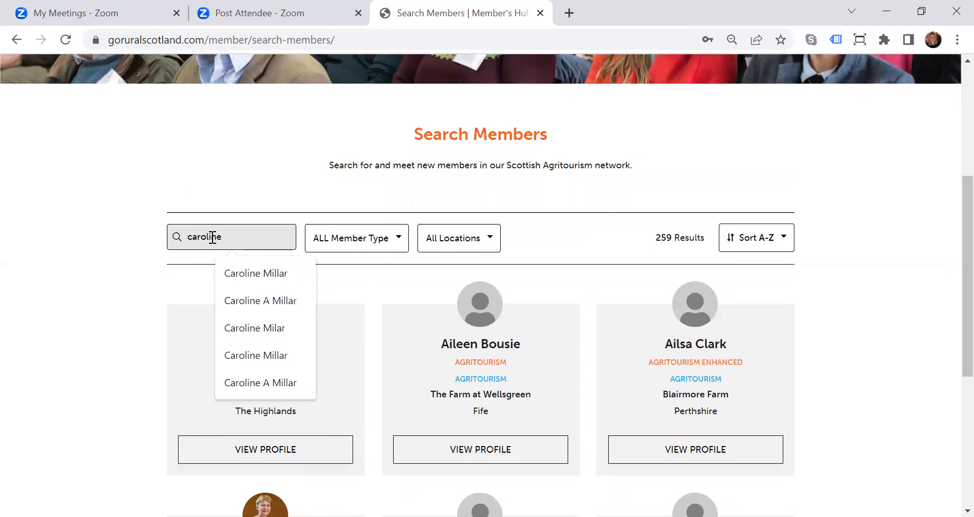
click(495, 451)
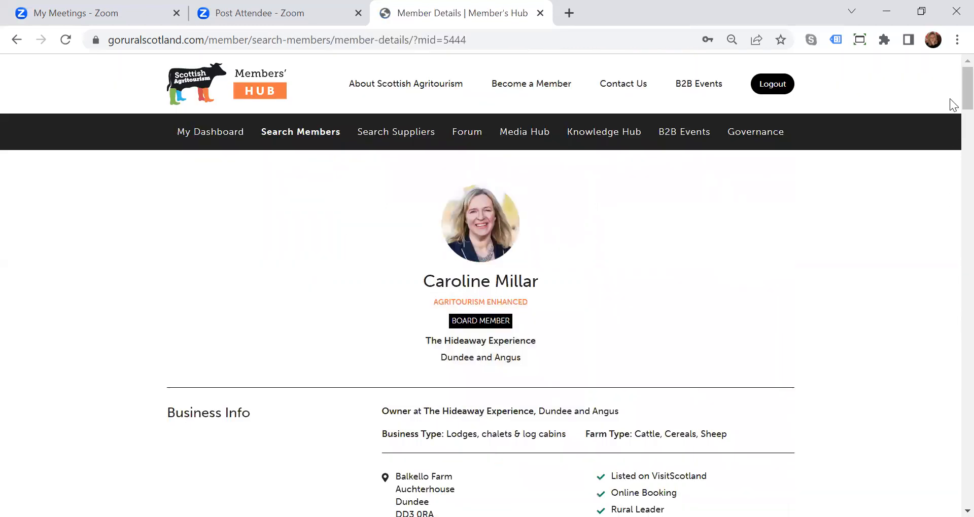
drag(950, 100, 950, 238)
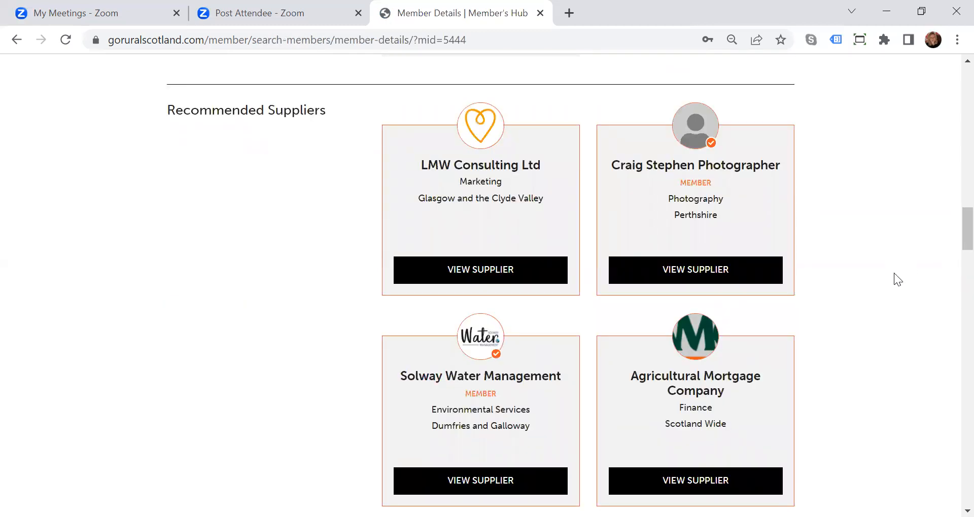
drag(950, 235, 949, 77)
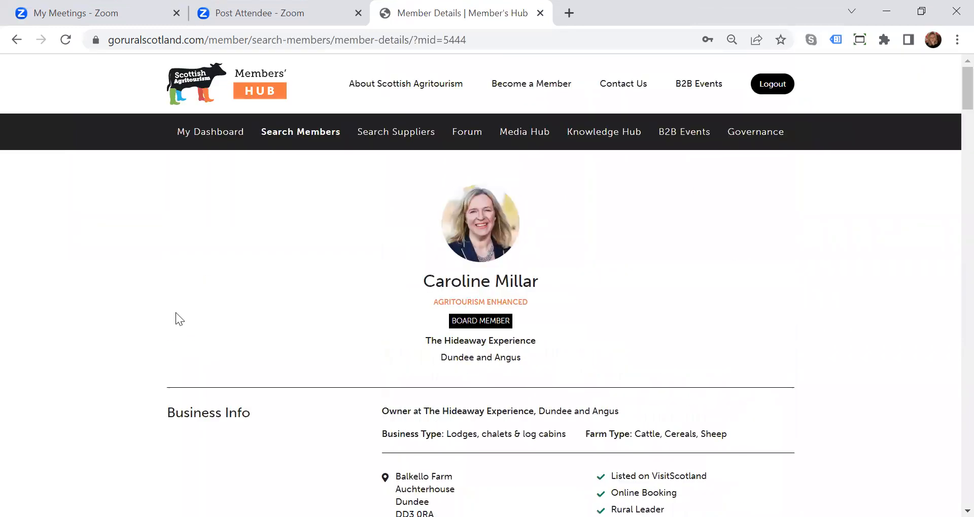
- Remove Johnston Carmichael Accountants from the dashboard's recommended suppliers and look through the remaining entries
click(213, 133)
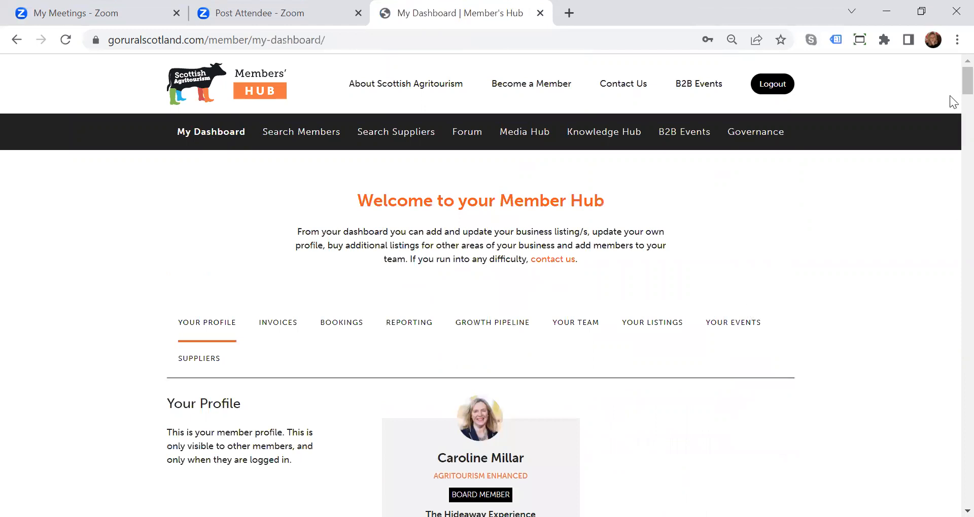
scroll(949, 79, down, 20)
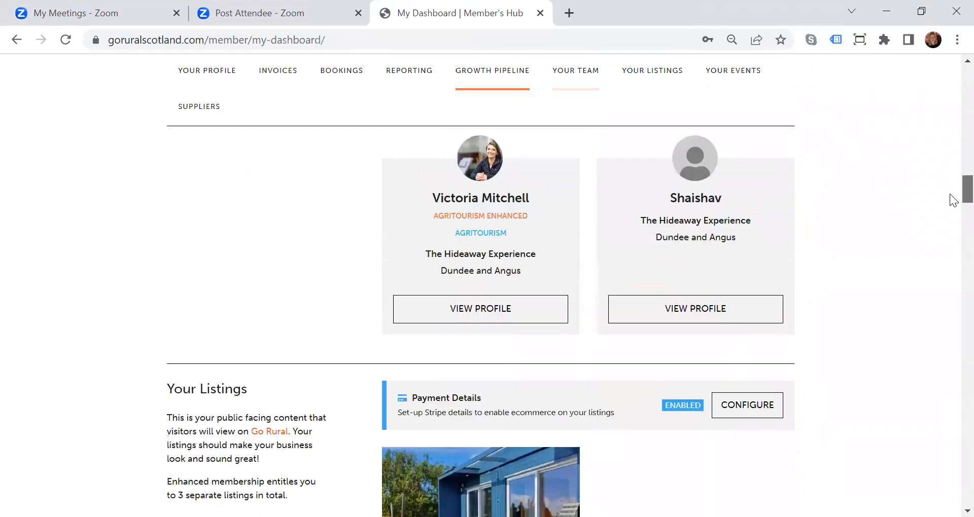
scroll(951, 213, down, 20)
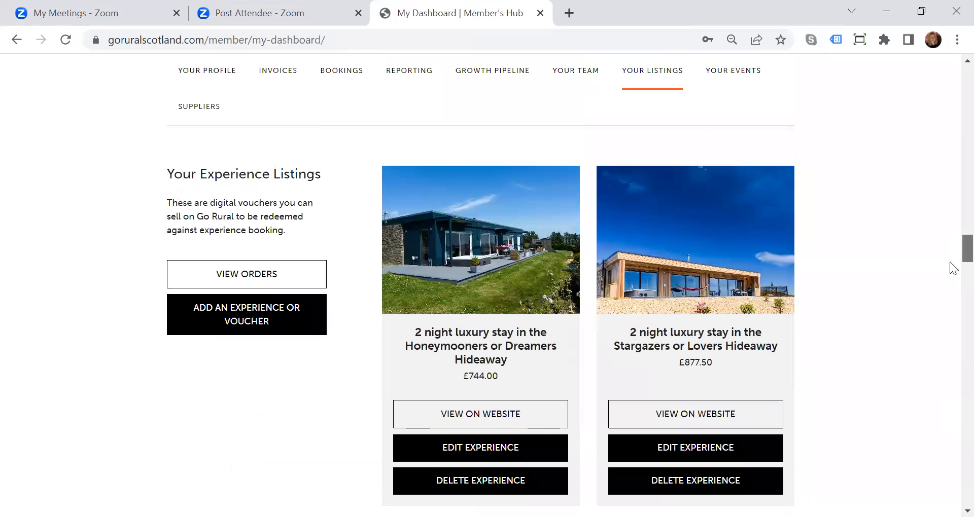
scroll(953, 289, down, 2)
scroll(949, 289, down, 4)
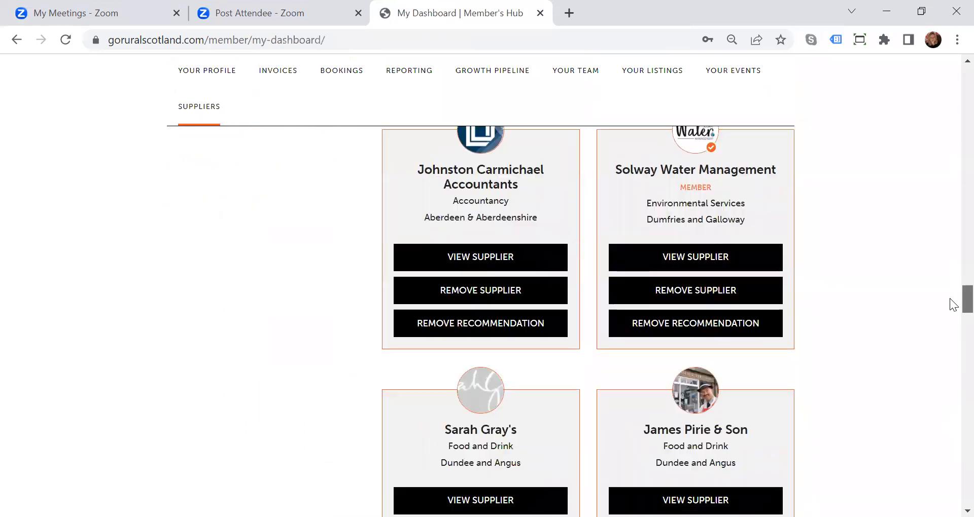
click(499, 287)
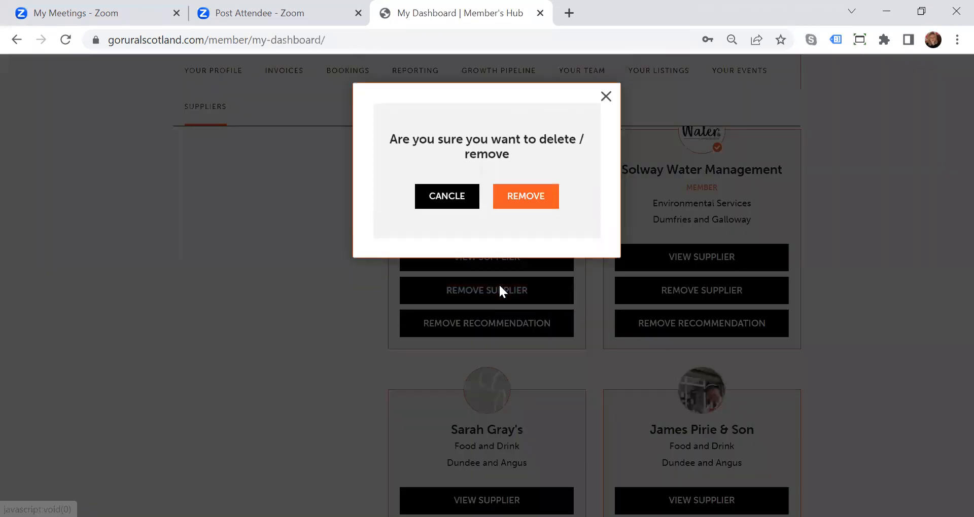
click(541, 195)
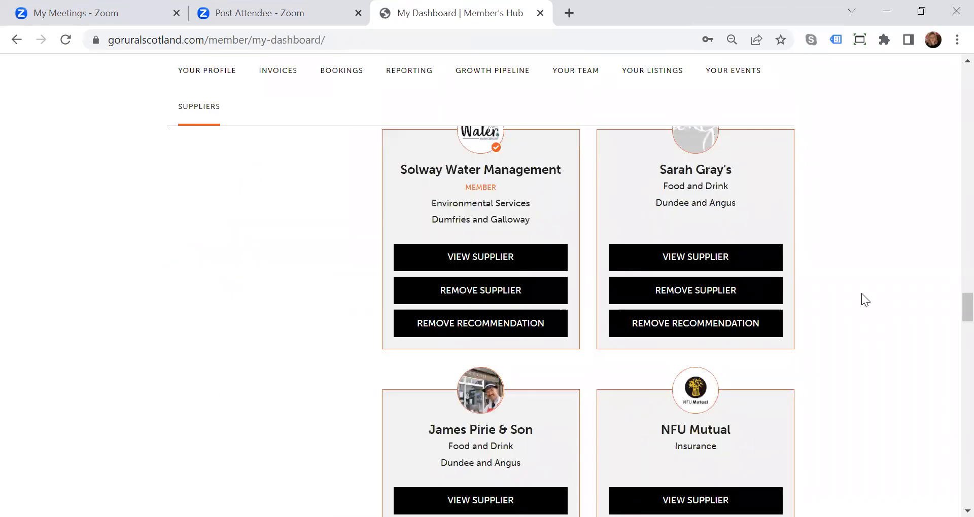
scroll(954, 327, down, 5)
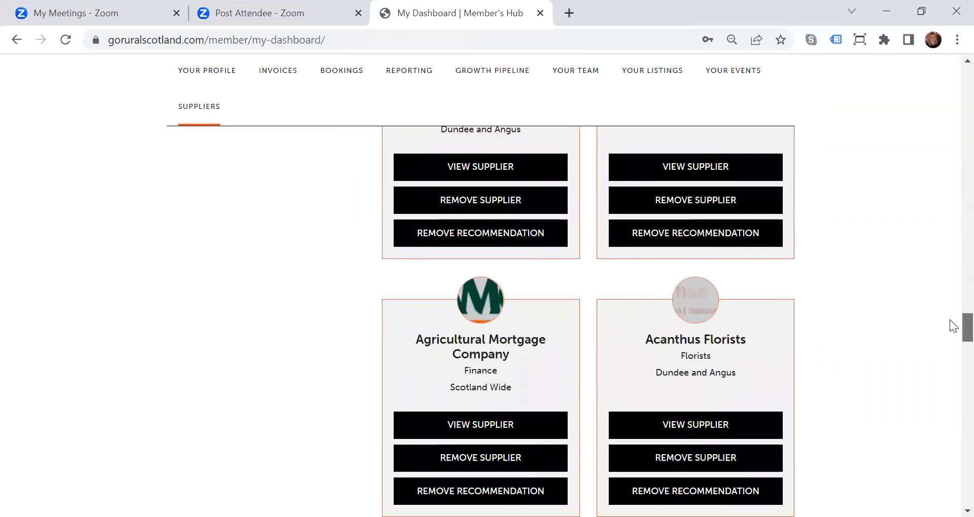
- Find the Lennox of Lomond owner in the member directory by first name and open their profile
scroll(951, 325, up, 20)
scroll(953, 172, up, 20)
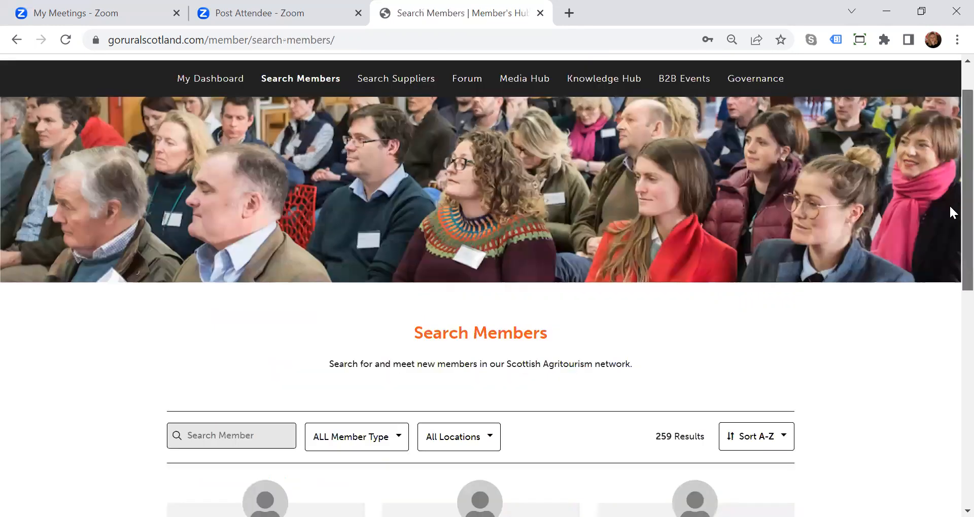
scroll(948, 231, down, 4)
click(218, 233)
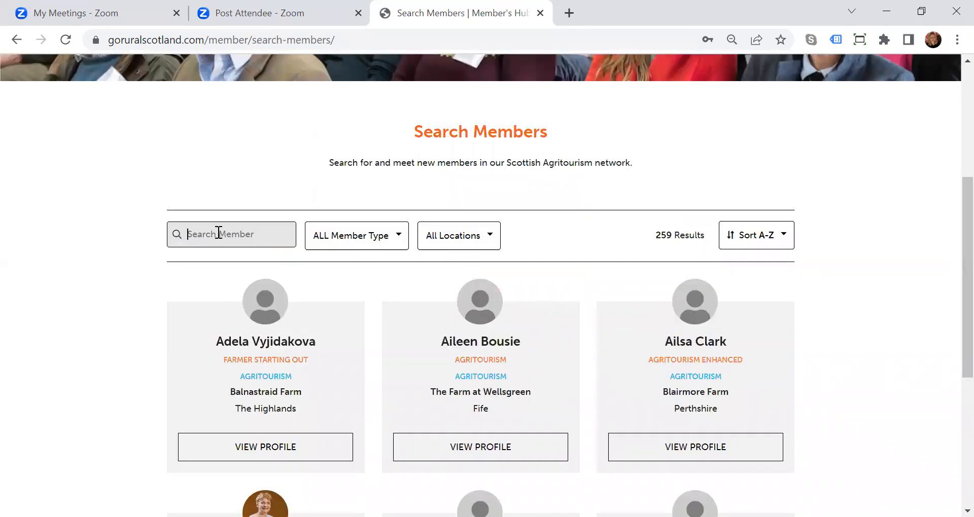
text(kay)
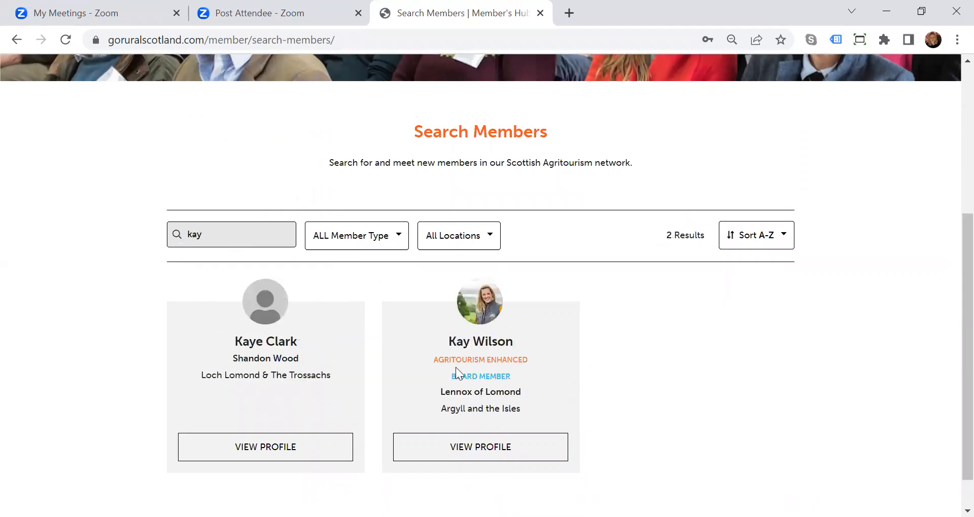
click(504, 453)
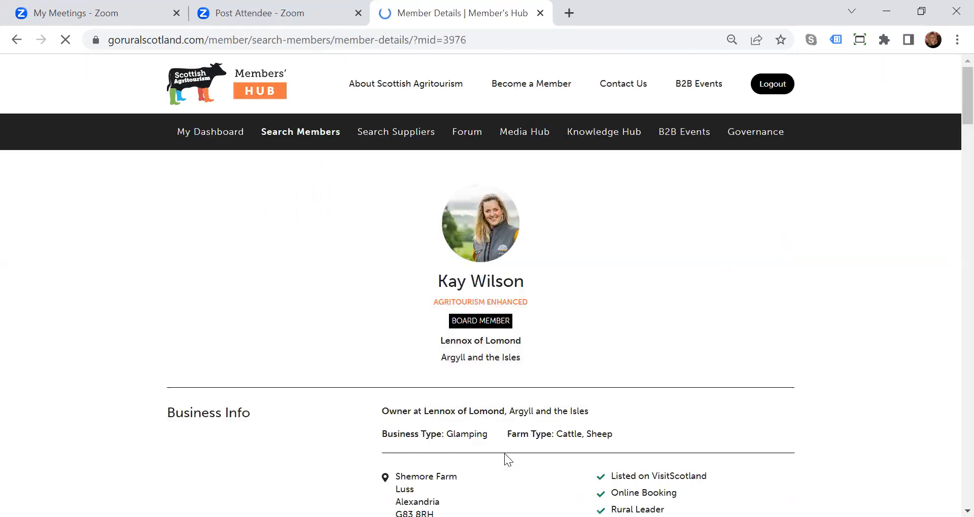
- Open Solway Water Management from the suppliers on the member's profile and examine its business info, team member and recommending members
scroll(950, 136, down, 5)
scroll(950, 136, down, 15)
drag(951, 234, 950, 349)
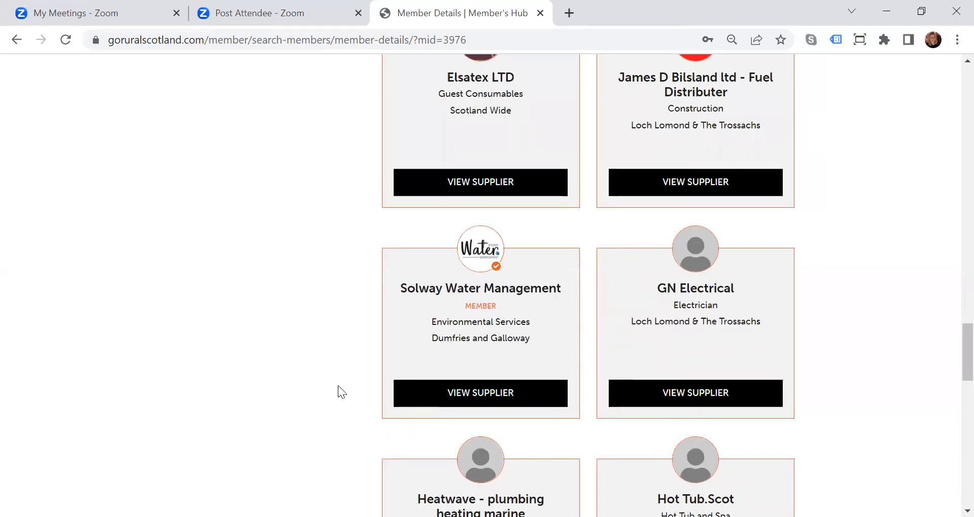
click(505, 401)
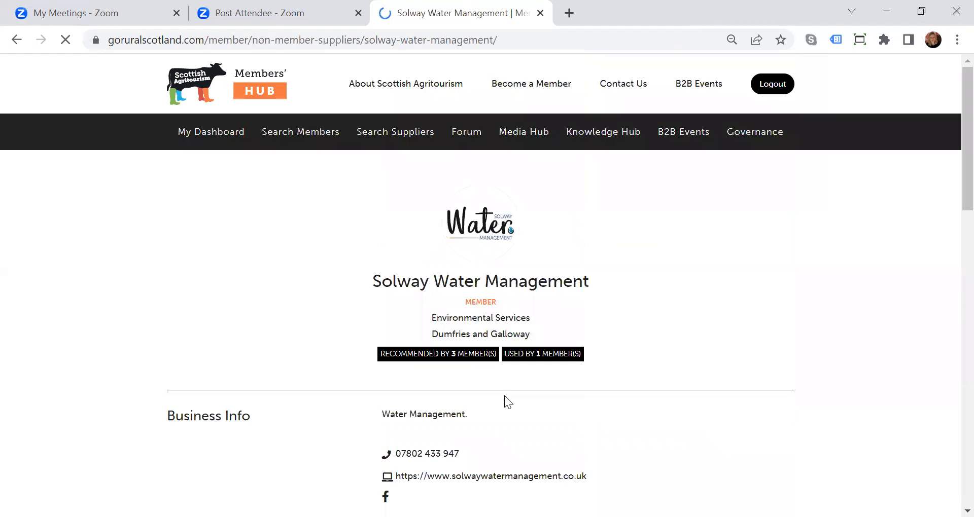
scroll(948, 114, down, 6)
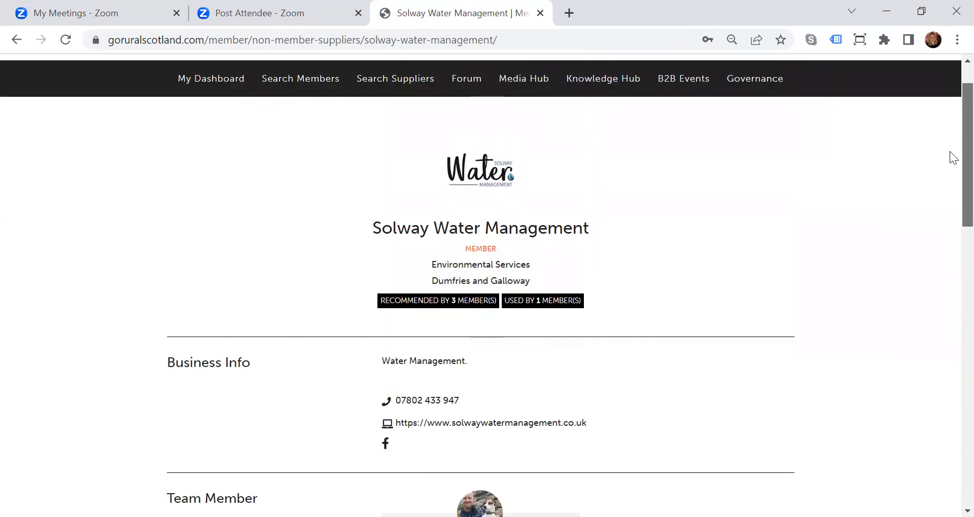
scroll(952, 226, down, 8)
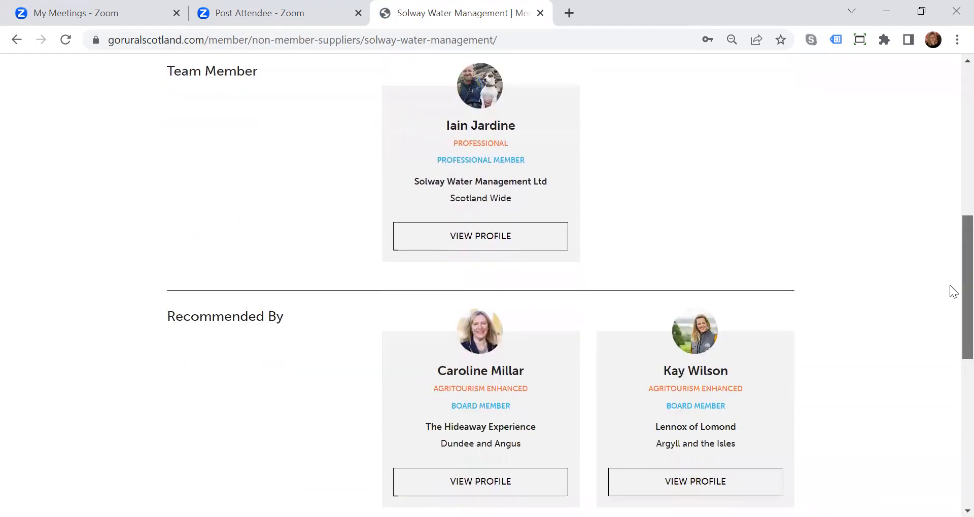
scroll(950, 335, up, 8)
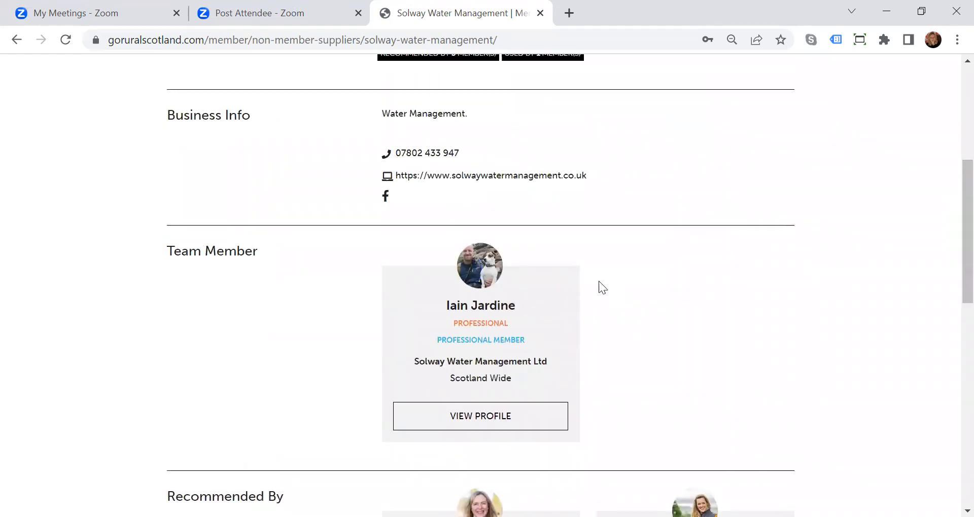
scroll(950, 228, up, 6)
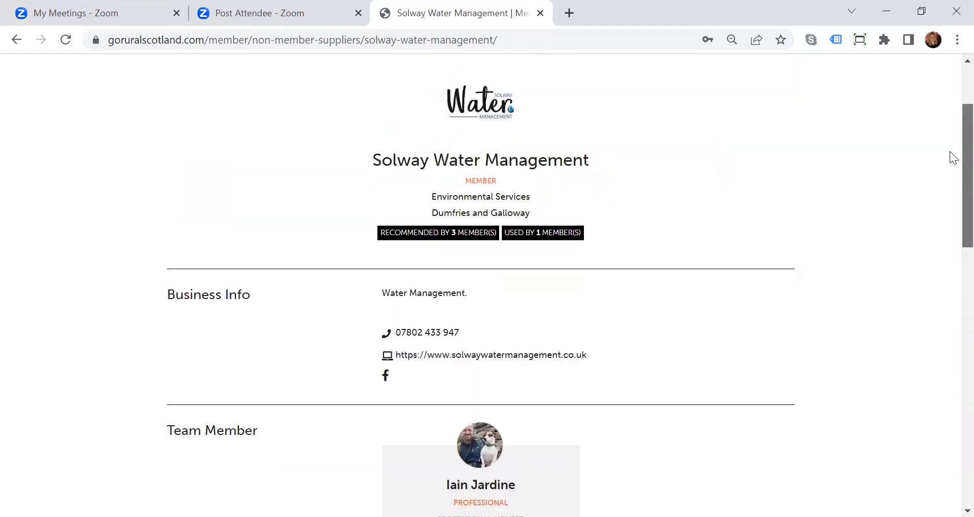